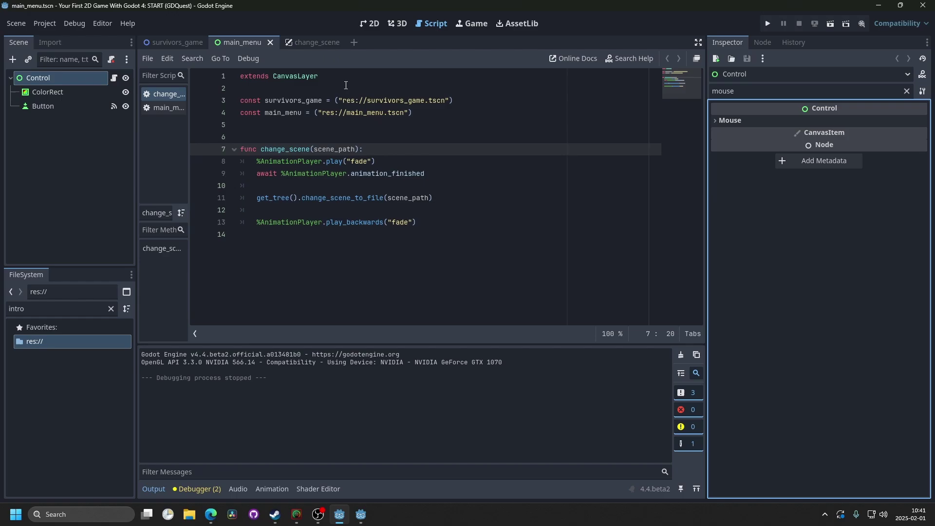
Start a new User Interface scene and add a ColorRect child to the Control root.
click(356, 43)
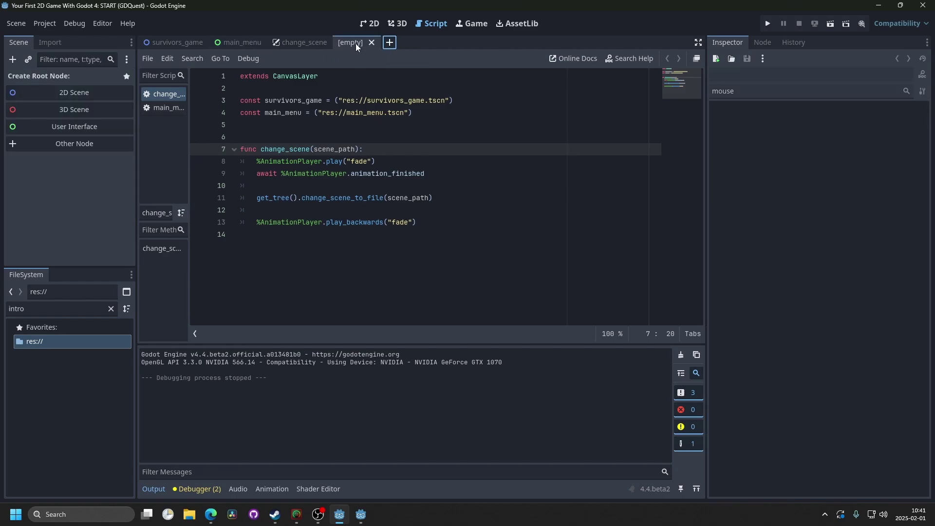
click(92, 128)
click(13, 60)
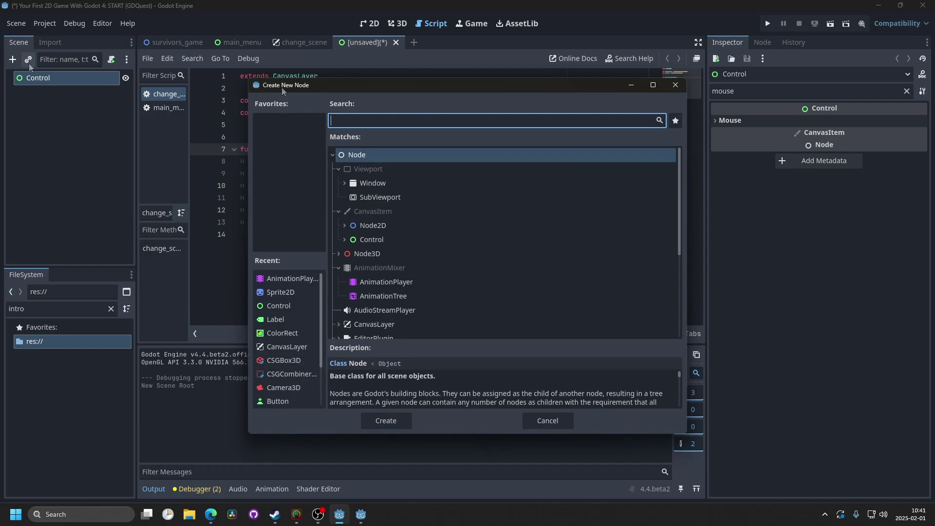
text(colorrect)
key(Return)
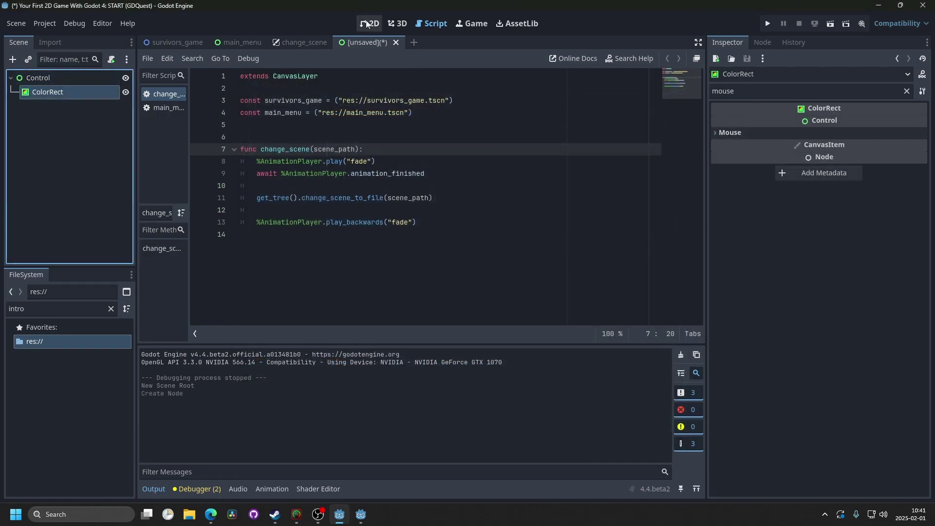
Stretch the ColorRect with the Full Rect anchor preset and set its Color to 000000.
click(368, 23)
click(415, 58)
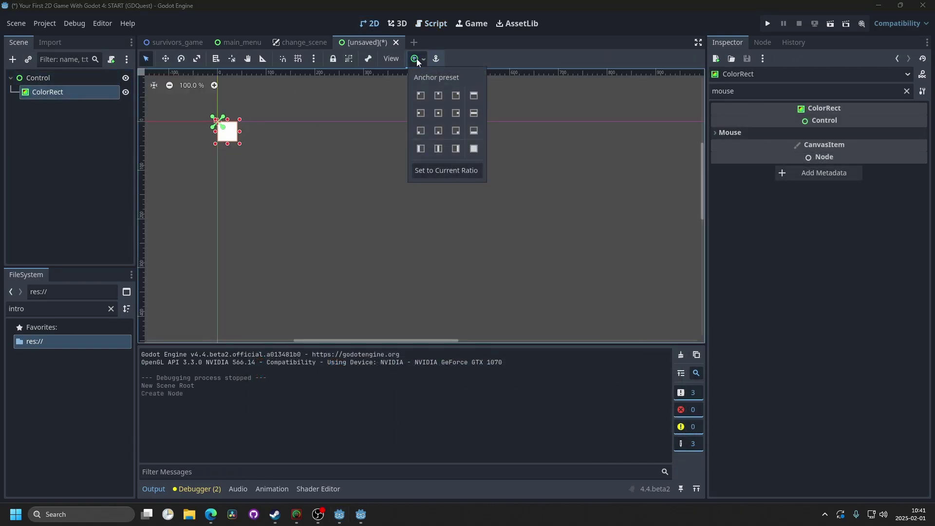
click(474, 149)
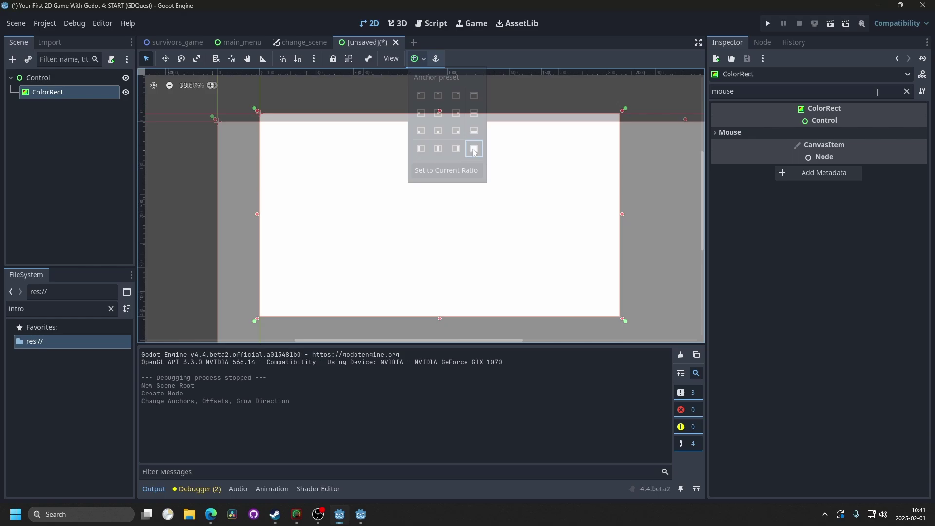
click(907, 91)
click(873, 122)
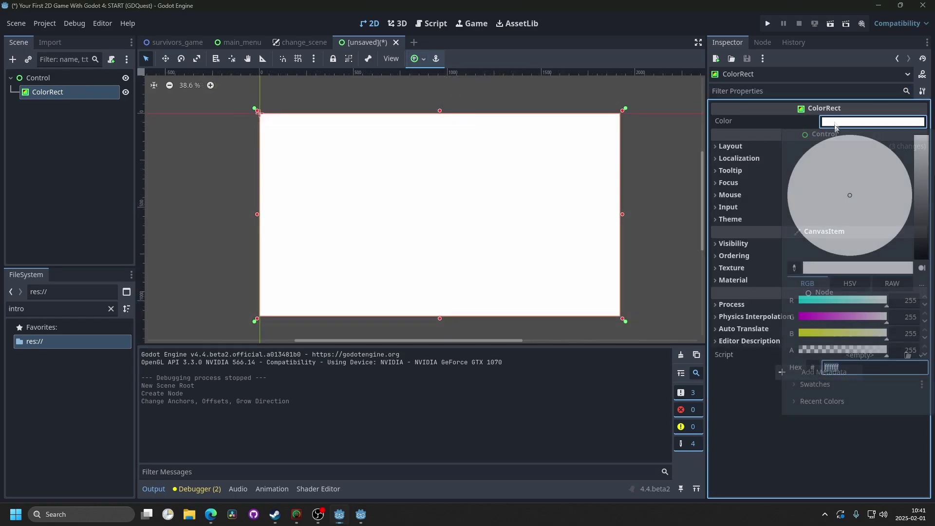
click(830, 368)
text(000000)
key(Return)
Duplicate the black ColorRect and rename the first rectangle Background.
click(63, 94)
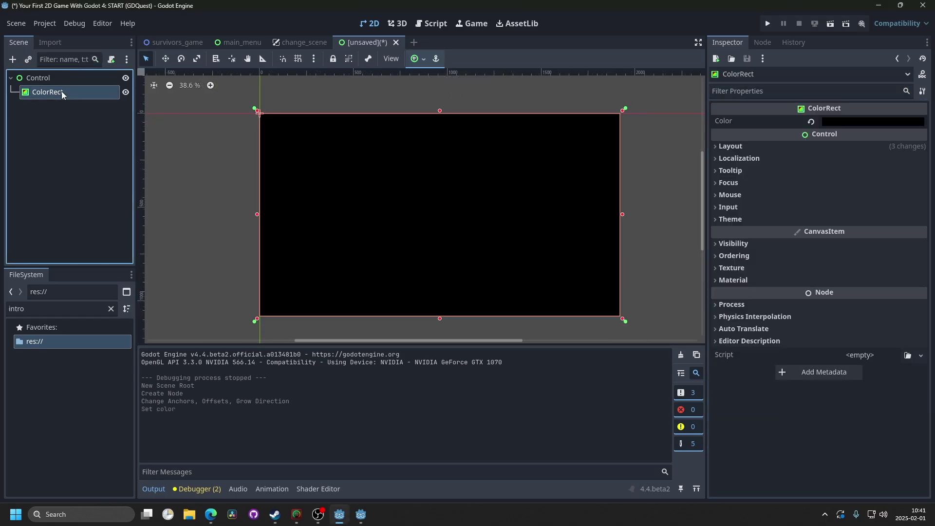
key(ctrl+d)
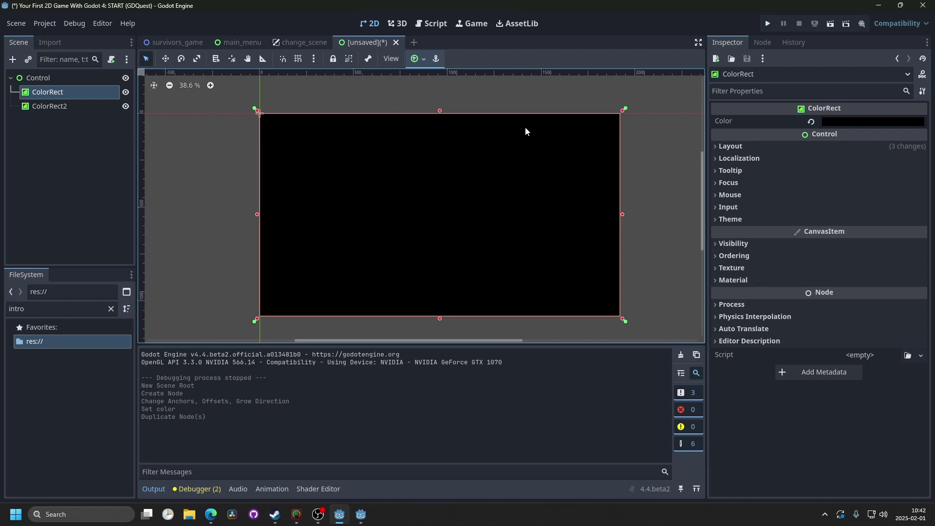
double_click(81, 92)
text(O)
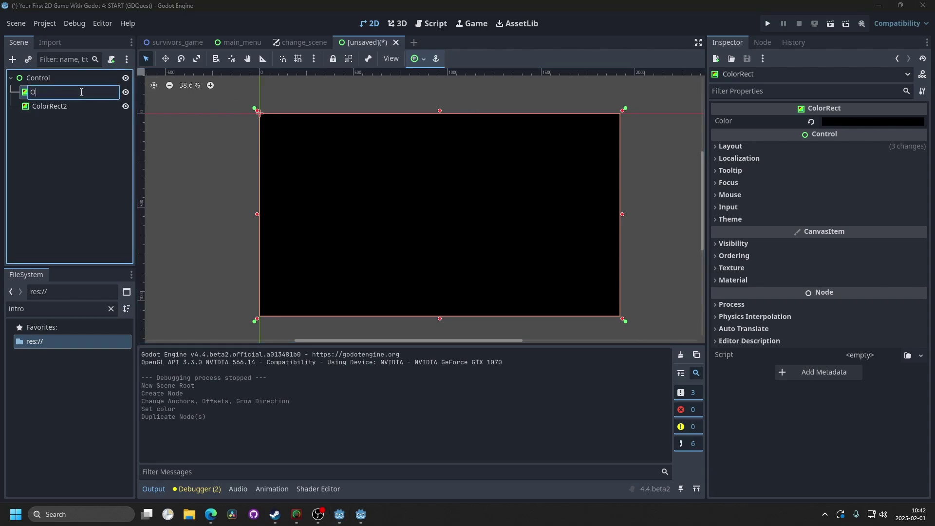
text(ackground)
key(Return)
double_click(67, 106)
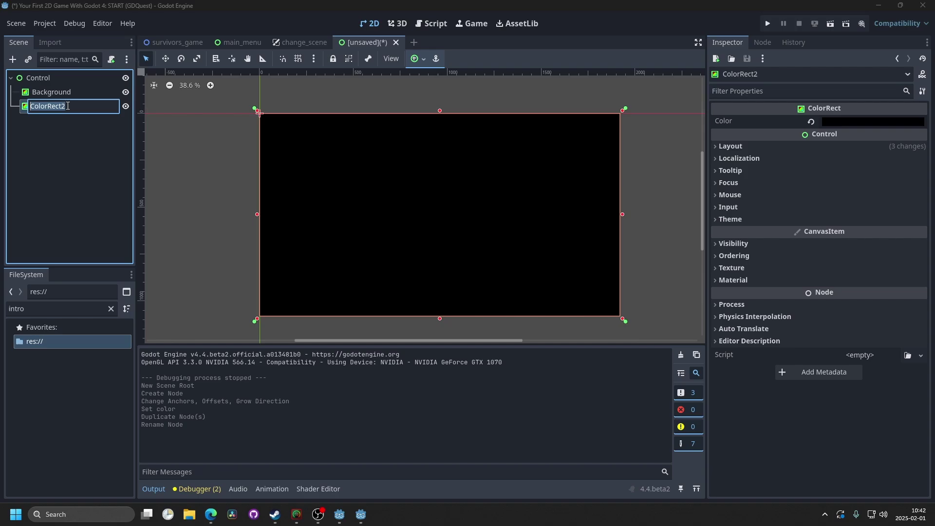
Name the second rectangle Overlay and add a Label under the Control root.
text(Overlay)
key(Return)
click(38, 78)
click(13, 59)
text(labe)
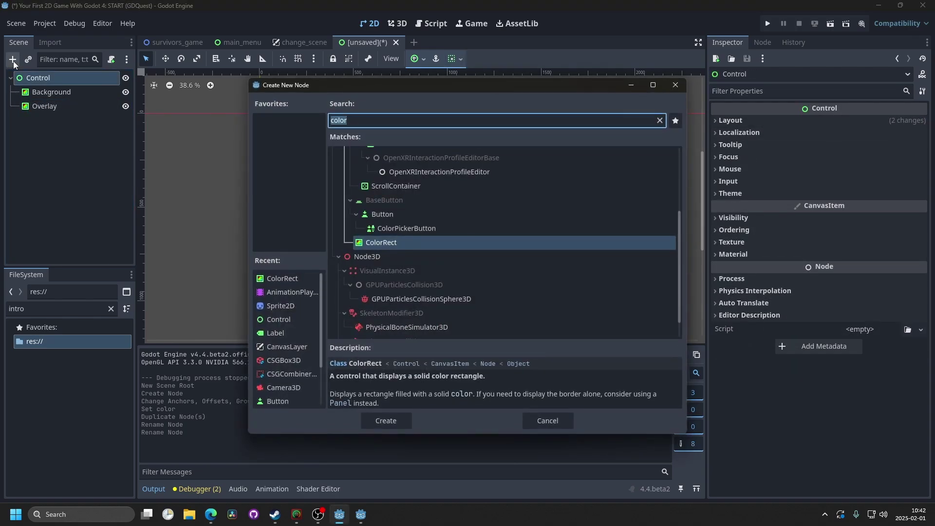
key(Return)
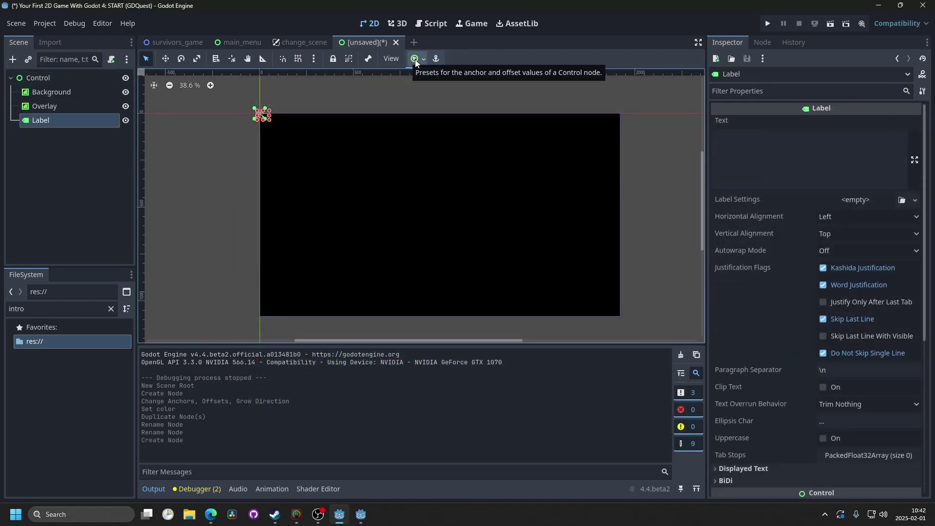
Centre the Label on screen, set its text to 'subscribe', and centre both alignments.
click(410, 60)
click(443, 113)
click(761, 137)
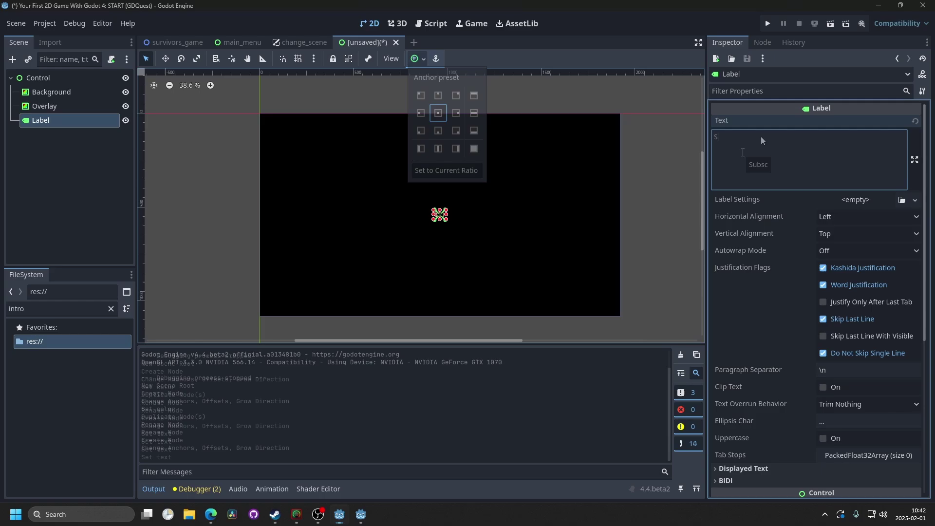
text(subscribe)
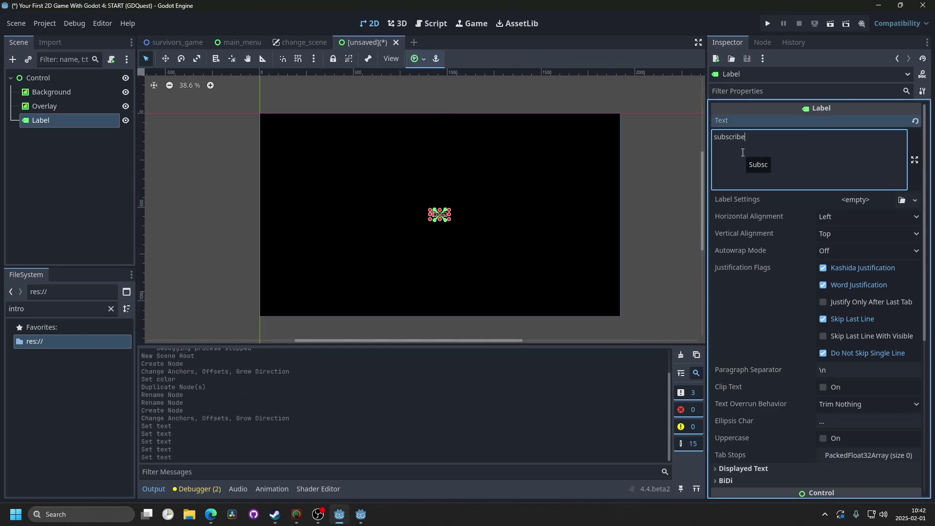
click(838, 217)
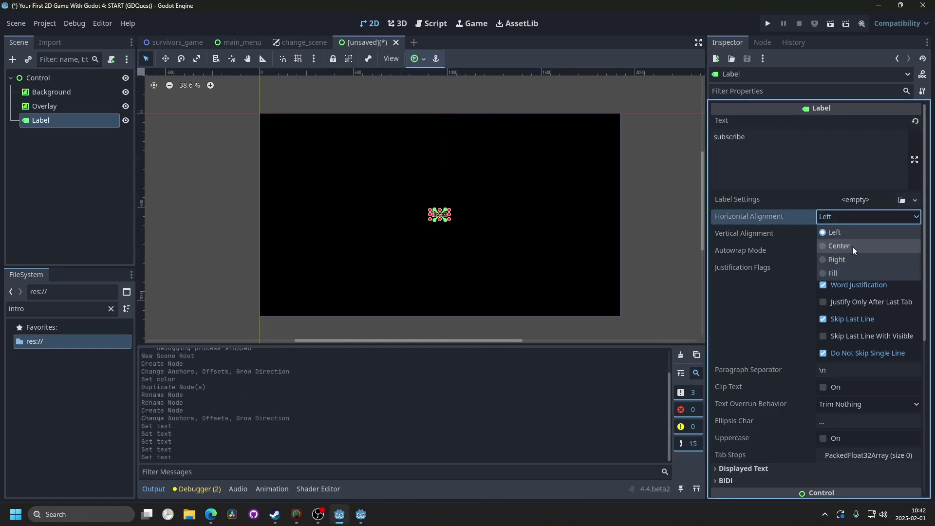
click(852, 246)
click(837, 234)
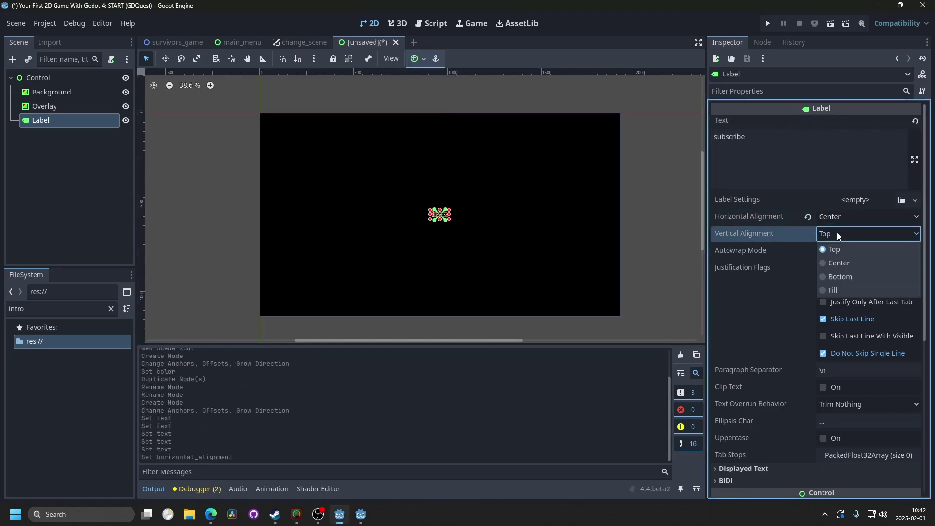
click(839, 264)
Enable the Label's Theme Overrides Font Size and set it to 50.
scroll(757, 251, down, 5)
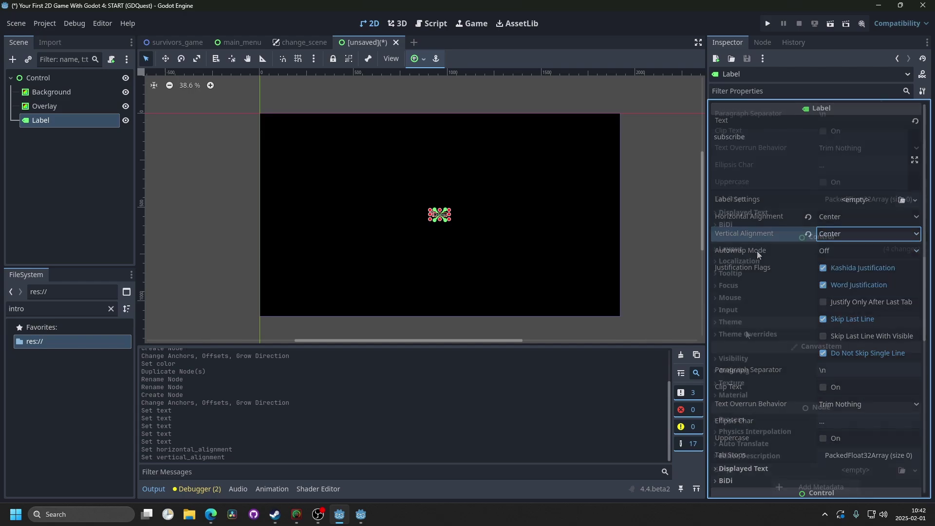
click(759, 335)
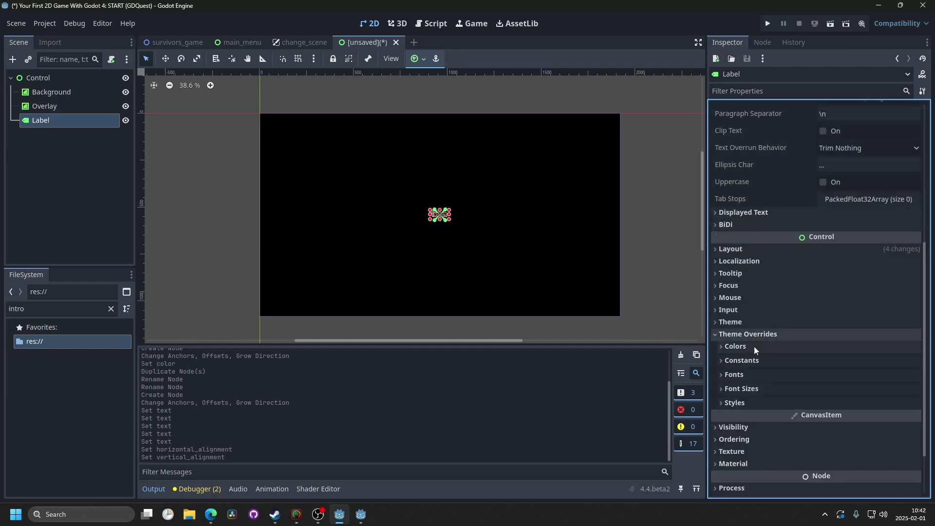
click(751, 390)
drag(846, 402, 891, 402)
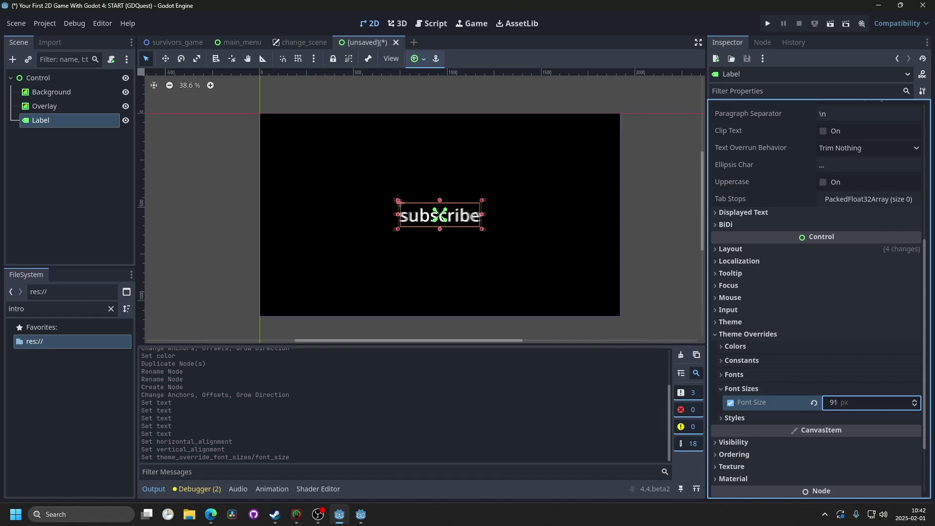
text(50)
key(Return)
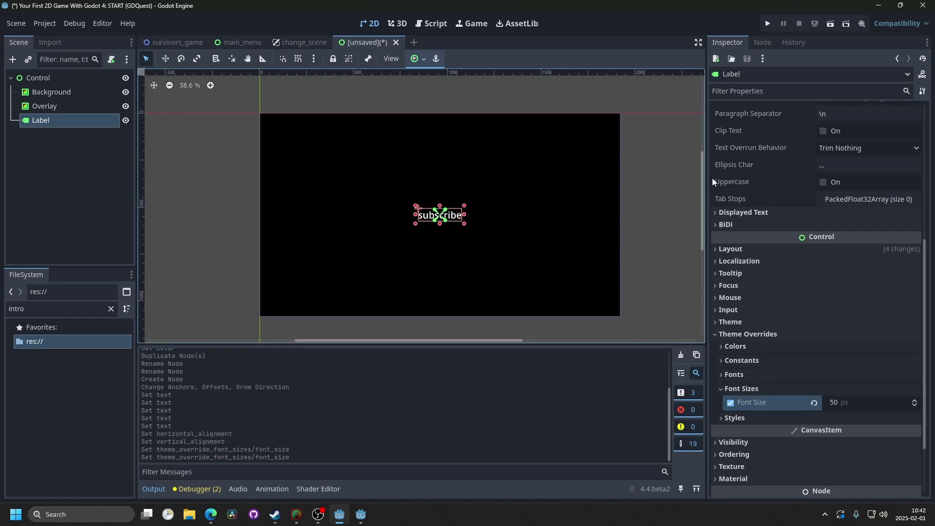
click(38, 78)
click(12, 60)
Add a Sprite2D using slime_body_hurt.png as its texture.
text(sprite)
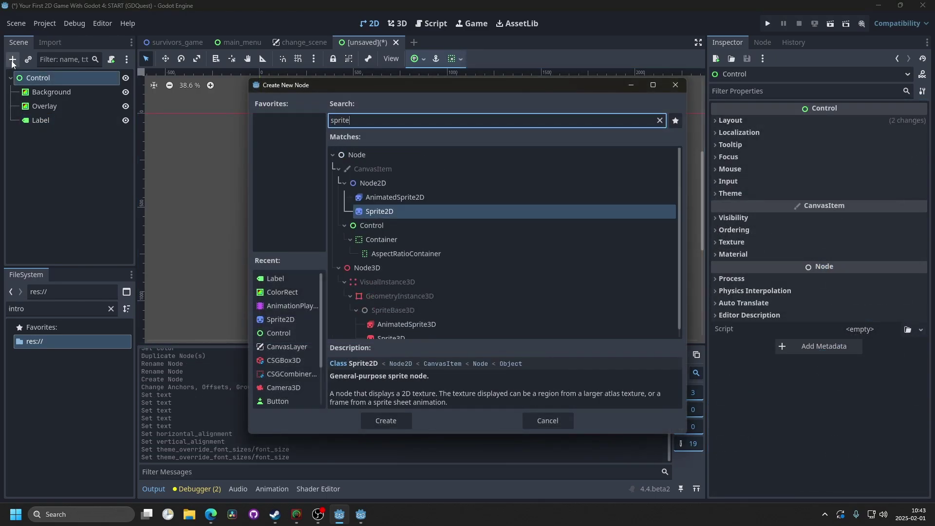
key(Return)
click(907, 123)
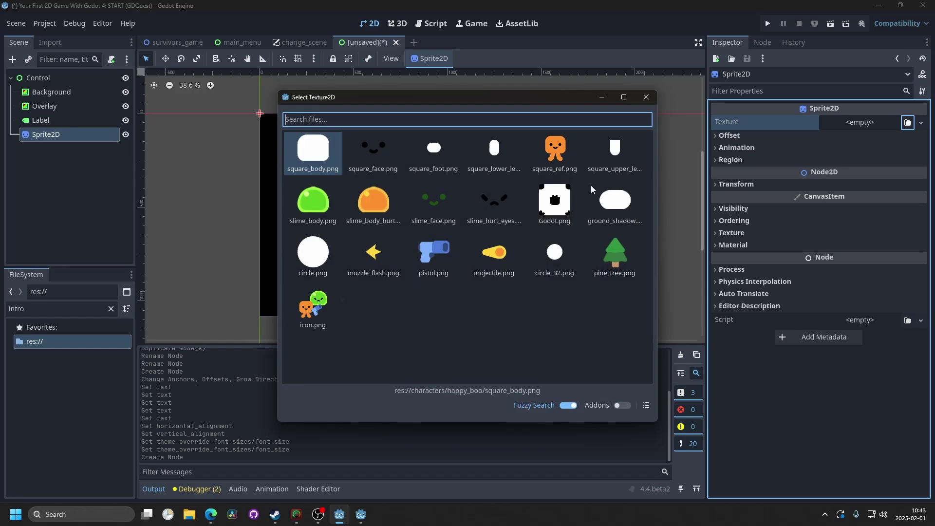
double_click(374, 200)
Move the slime sprite to the centre above the text and place Overlay below Sprite2D.
click(358, 194)
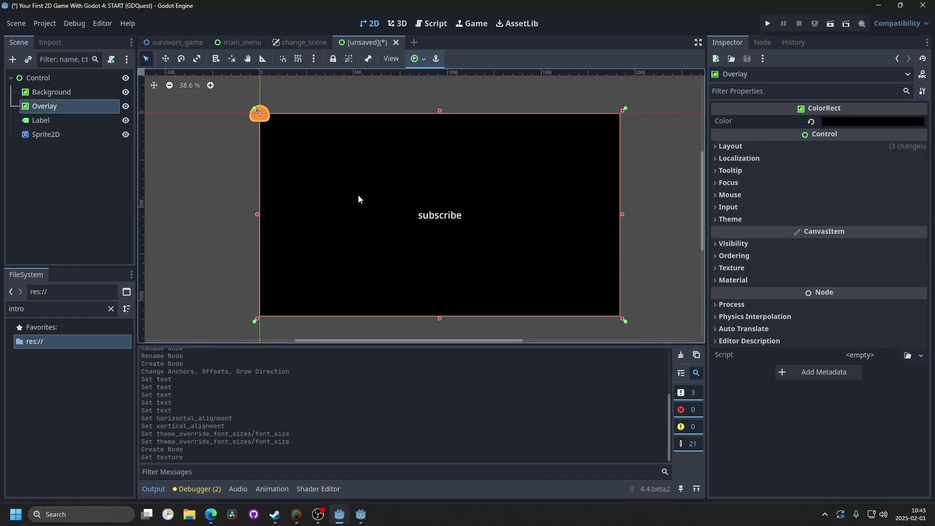
click(46, 135)
key(w)
drag(429, 264, 427, 226)
click(146, 58)
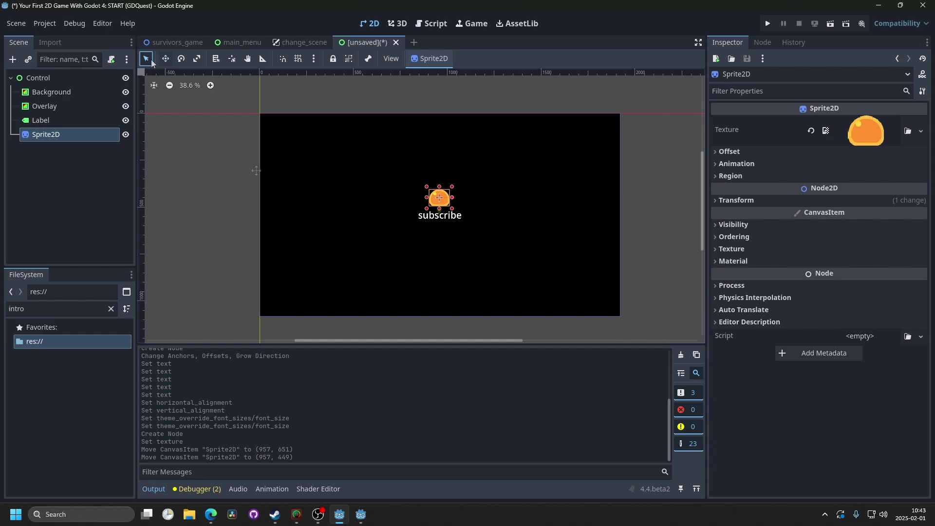
click(79, 107)
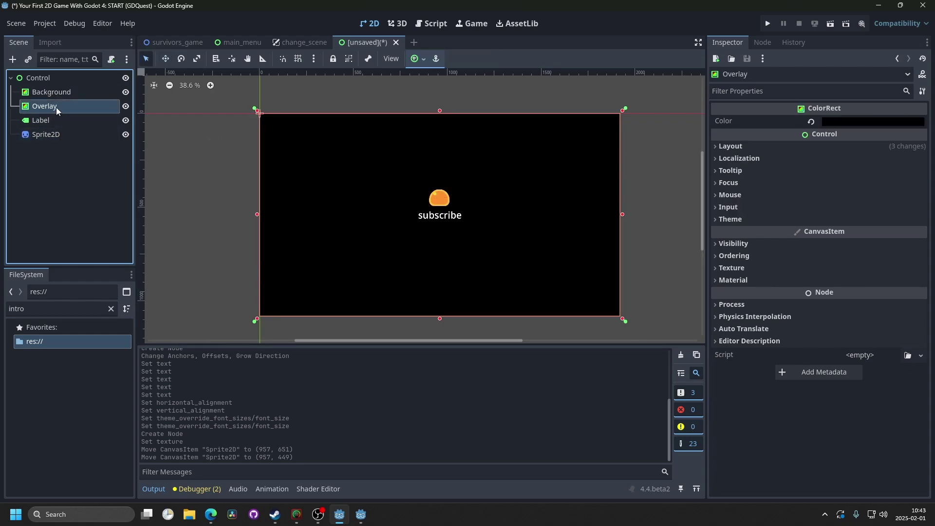
drag(56, 111, 54, 144)
Add an AnimationPlayer node as a child of the Control root.
click(30, 78)
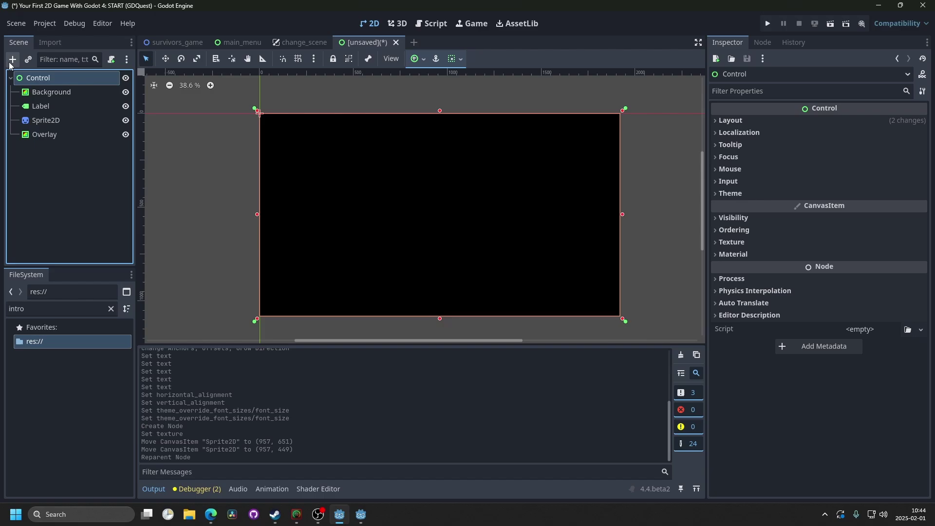
click(13, 60)
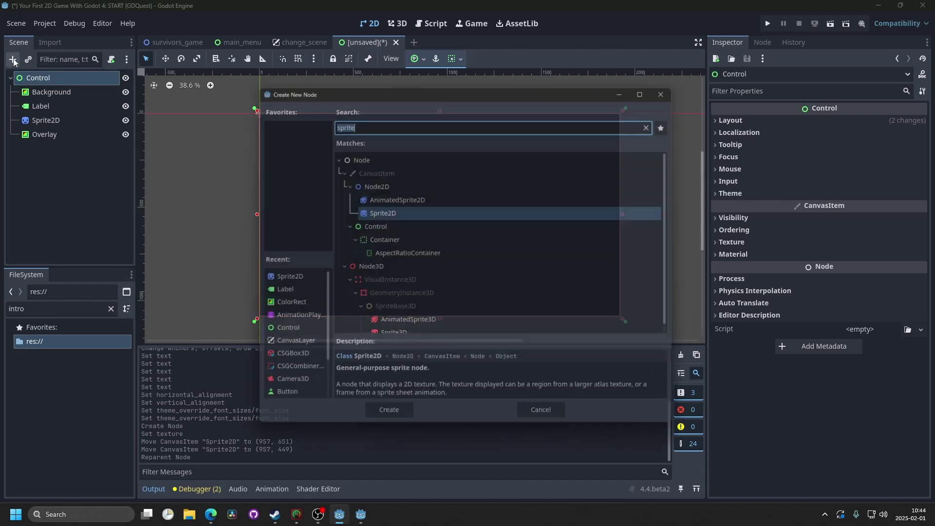
text(animation)
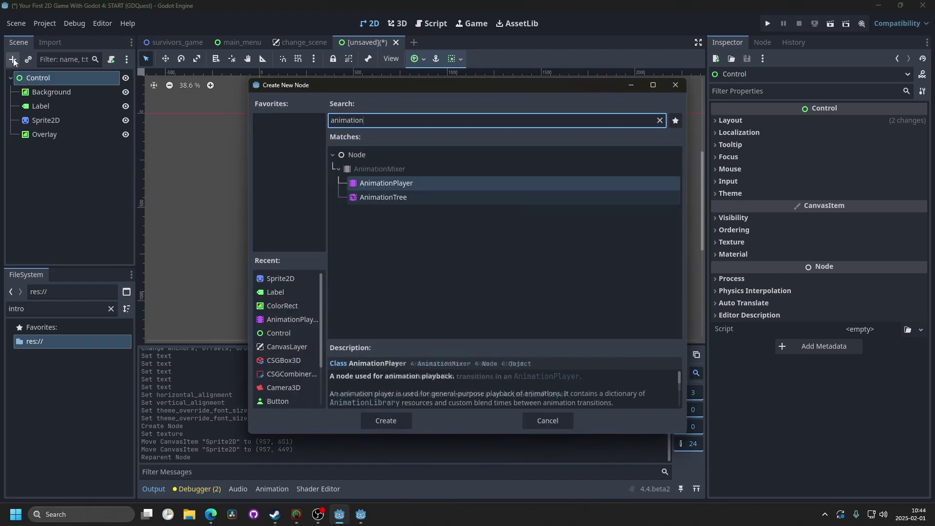
key(Return)
Create a new animation named intro with a length of 3 seconds.
click(280, 359)
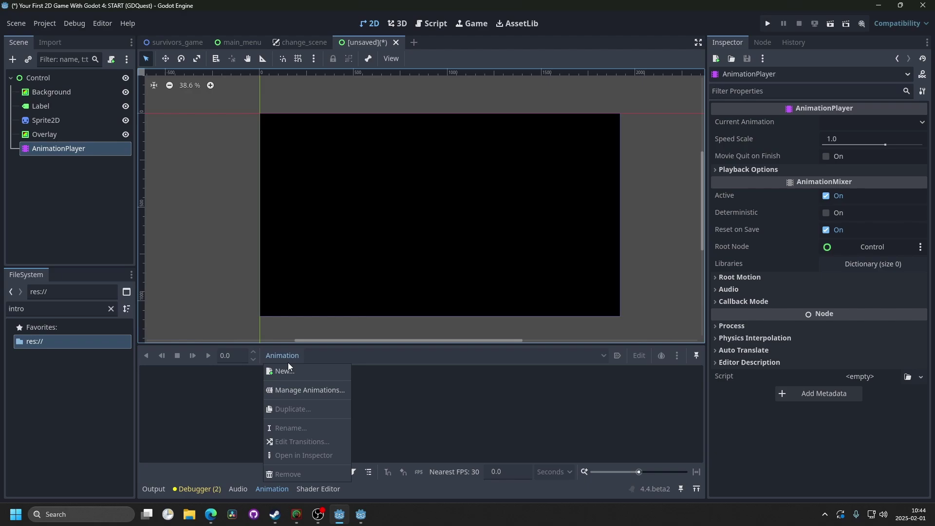
click(300, 371)
text(in)
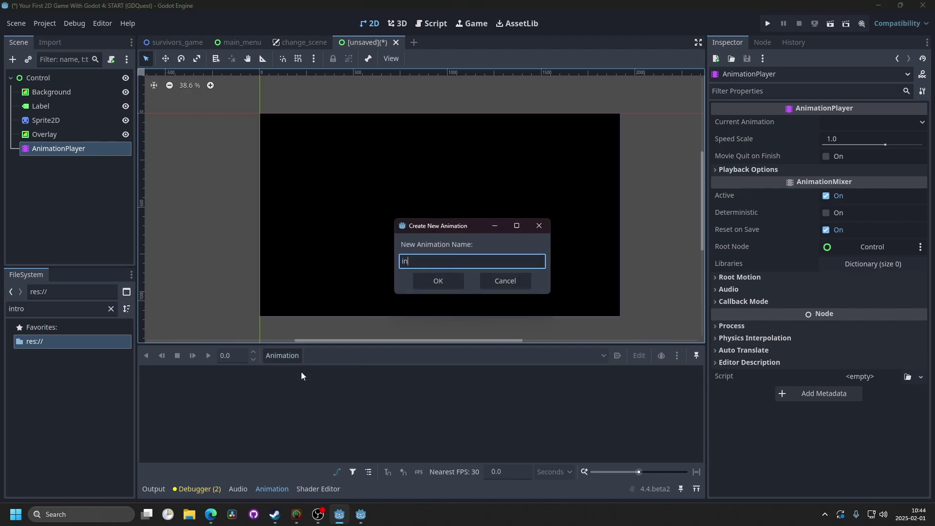
text(tro)
key(Return)
text(3)
key(Return)
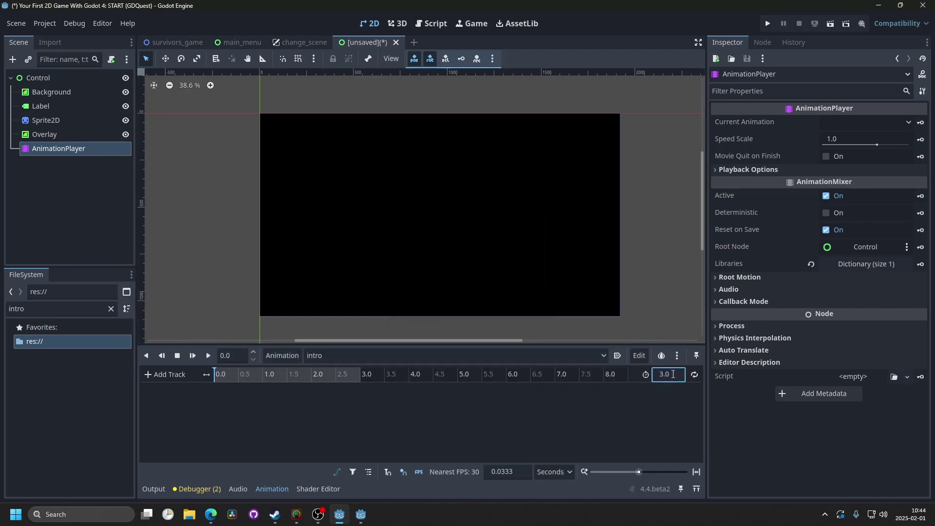
Key the Overlay's black Color at 0 seconds, creating a colour track.
click(68, 135)
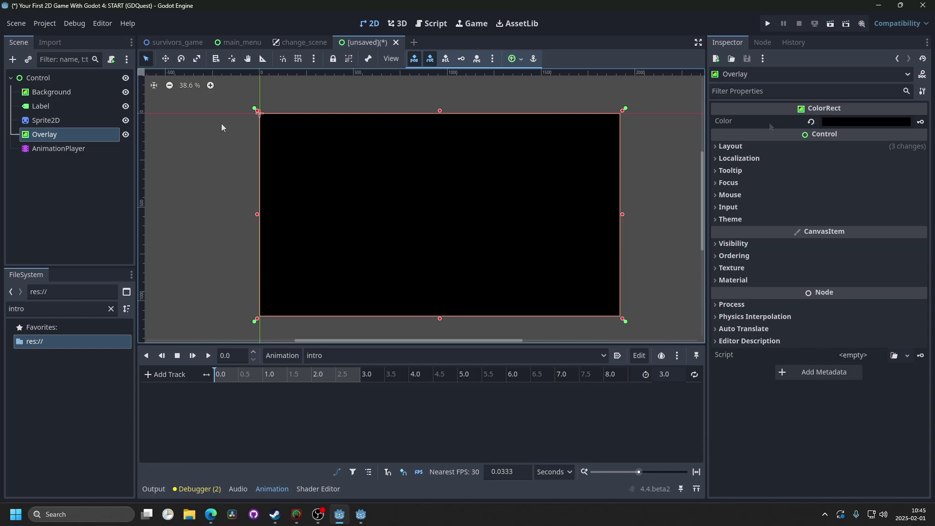
click(921, 122)
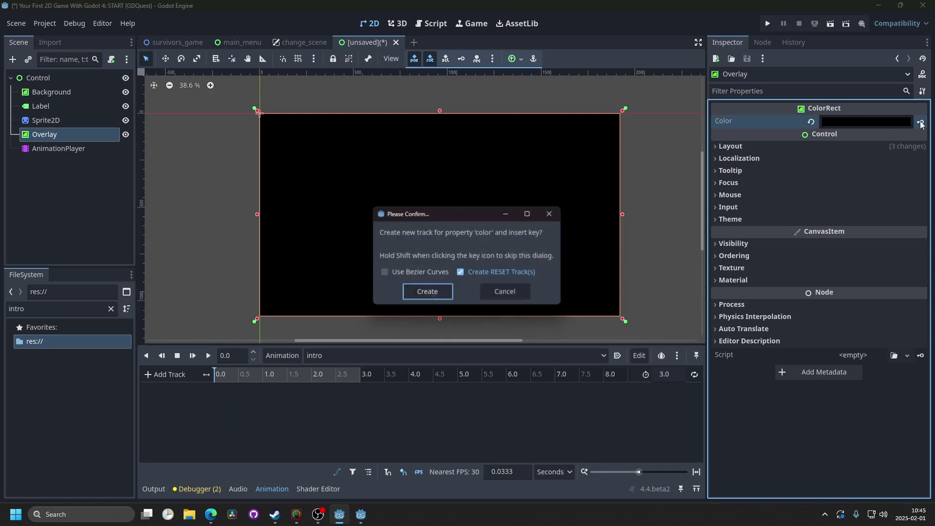
click(427, 293)
At 1.5 seconds, set Overlay's alpha to 0 and key the transparent colour.
text(1)
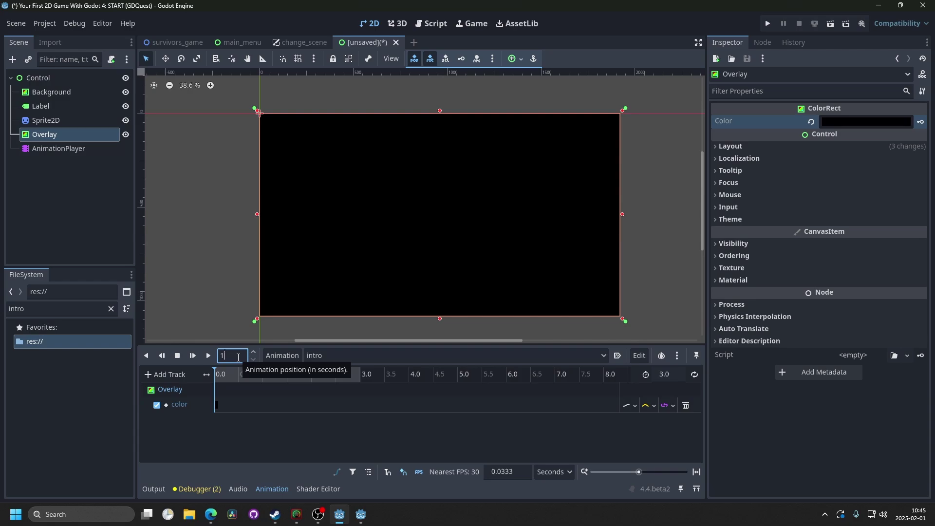
text(.5)
key(Return)
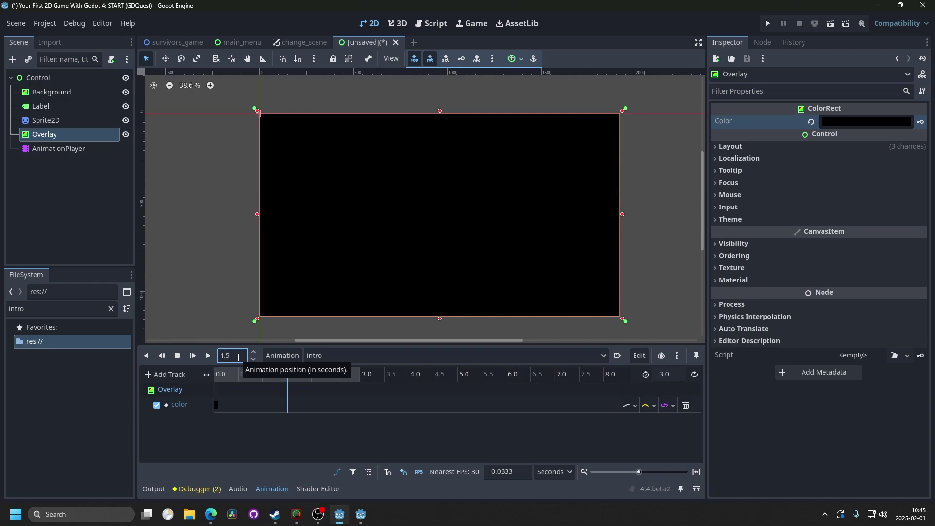
click(839, 124)
drag(851, 351, 764, 355)
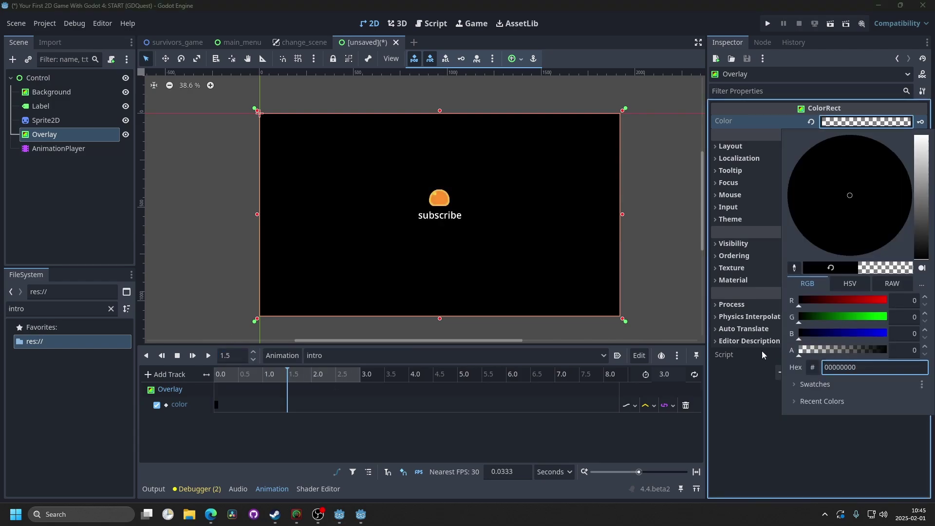
click(921, 122)
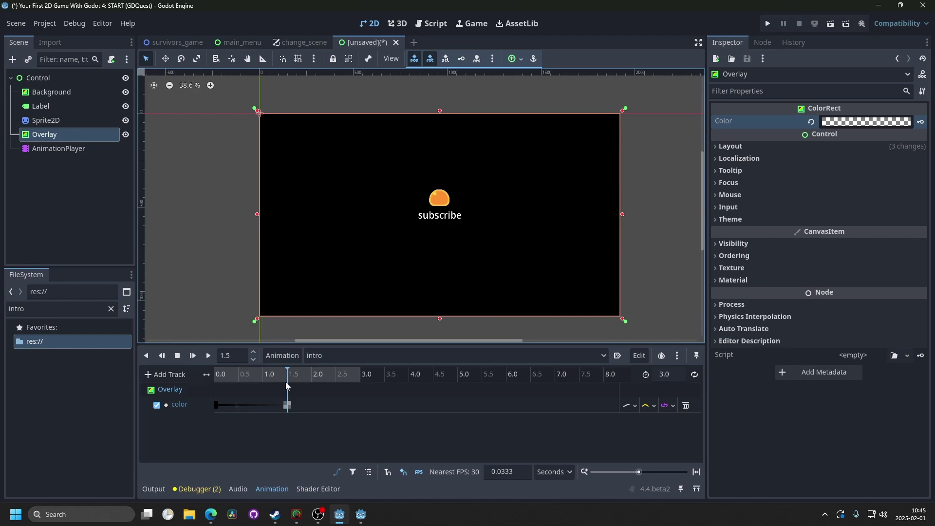
Copy the black 0.0 keyframe to 3.0 seconds and preview the fade.
drag(296, 378, 386, 378)
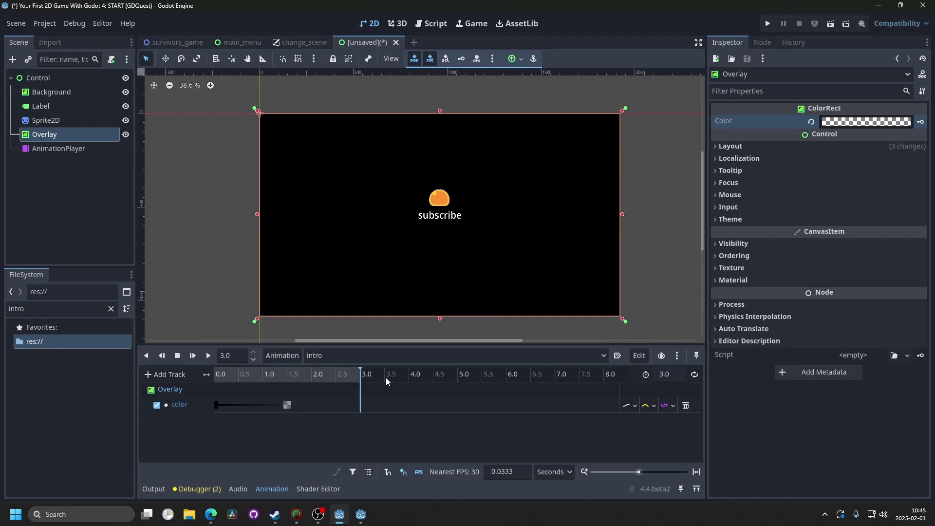
click(216, 405)
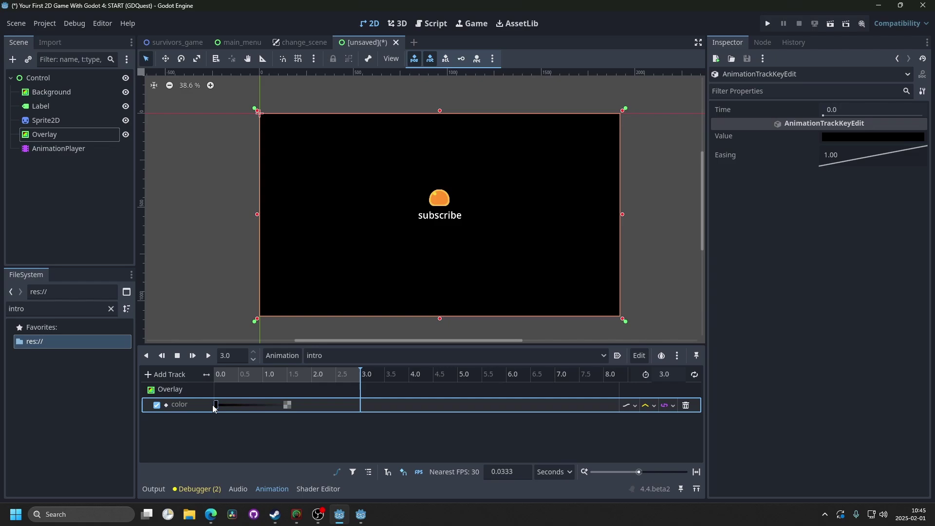
right_click(216, 405)
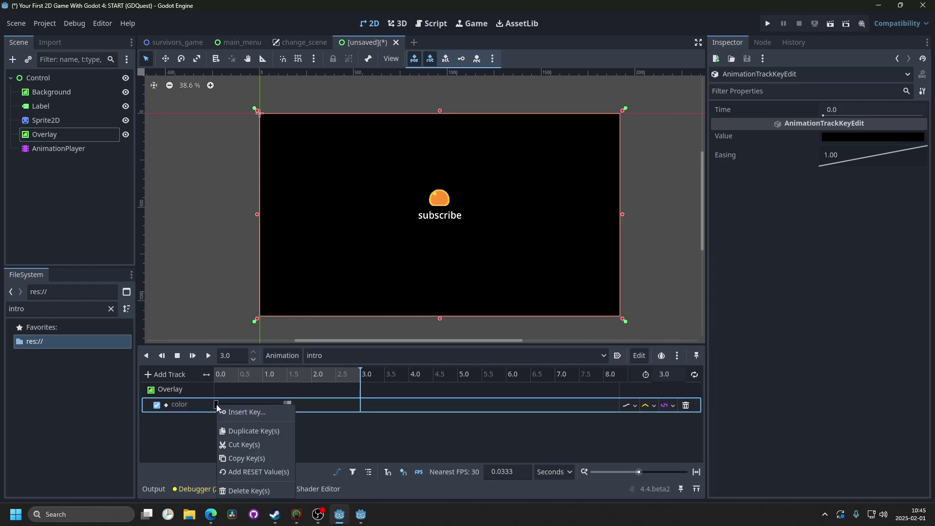
click(253, 462)
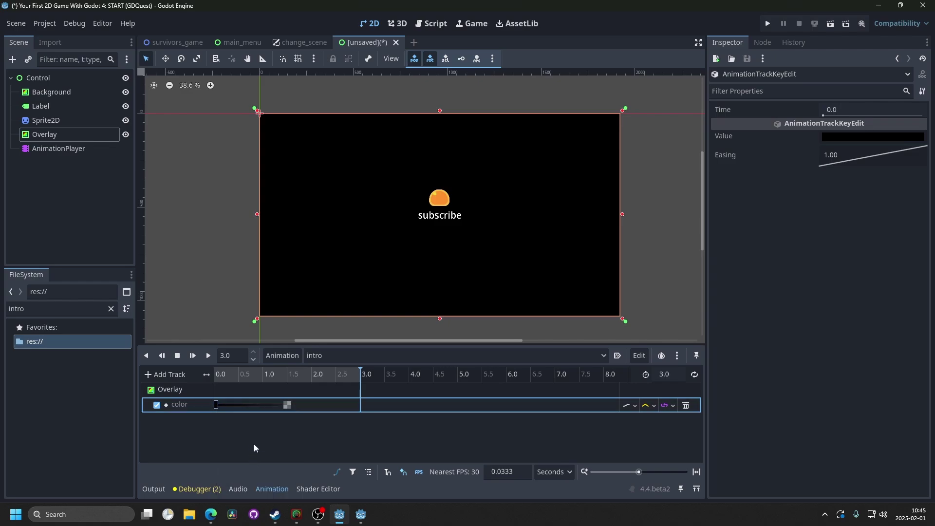
right_click(359, 404)
click(394, 462)
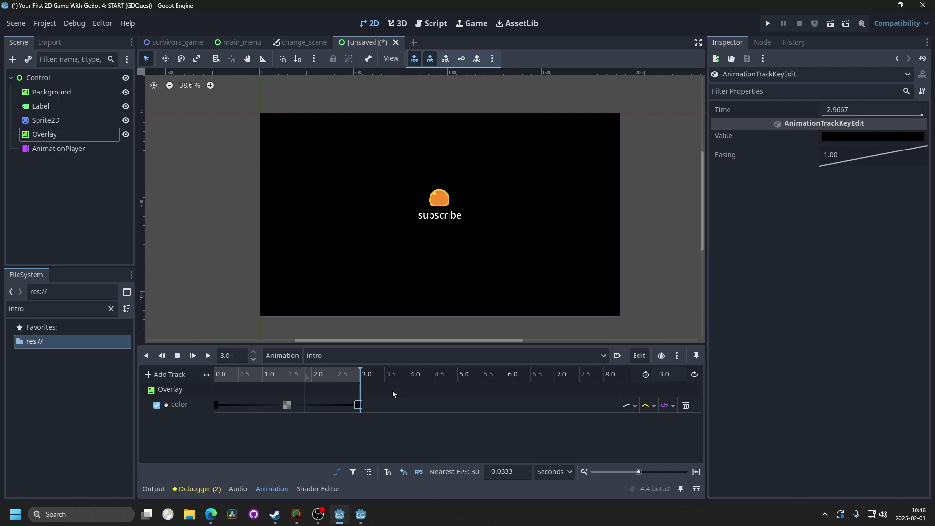
click(209, 356)
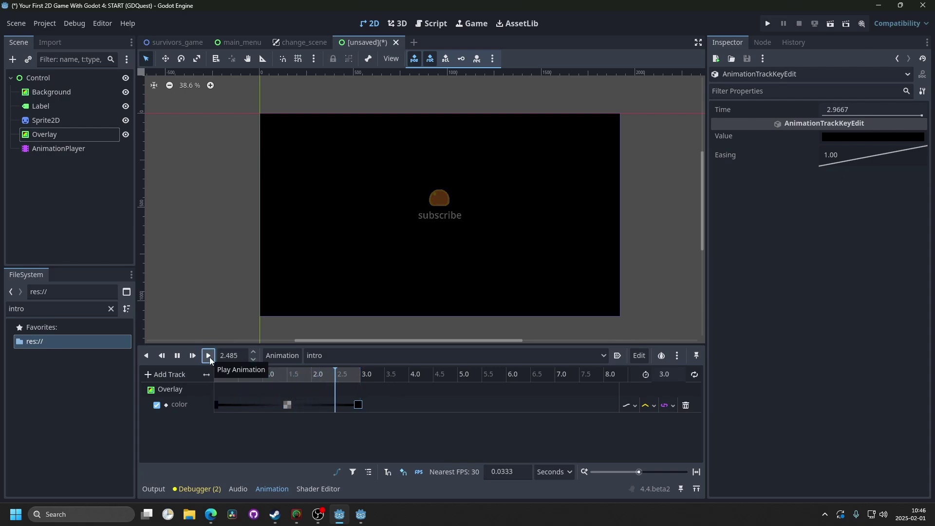
Give the Control root a new intro.gd script and save the scene as intro.tscn.
click(65, 80)
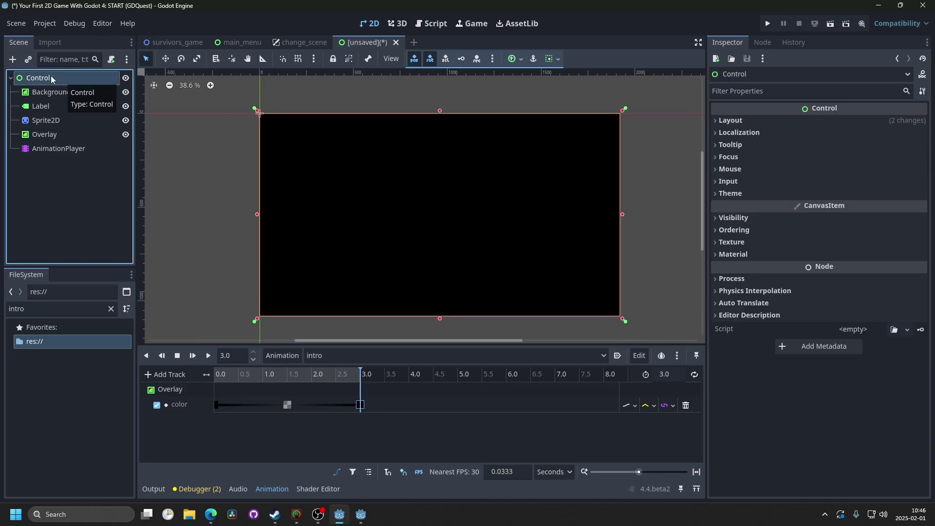
click(112, 59)
text(i)
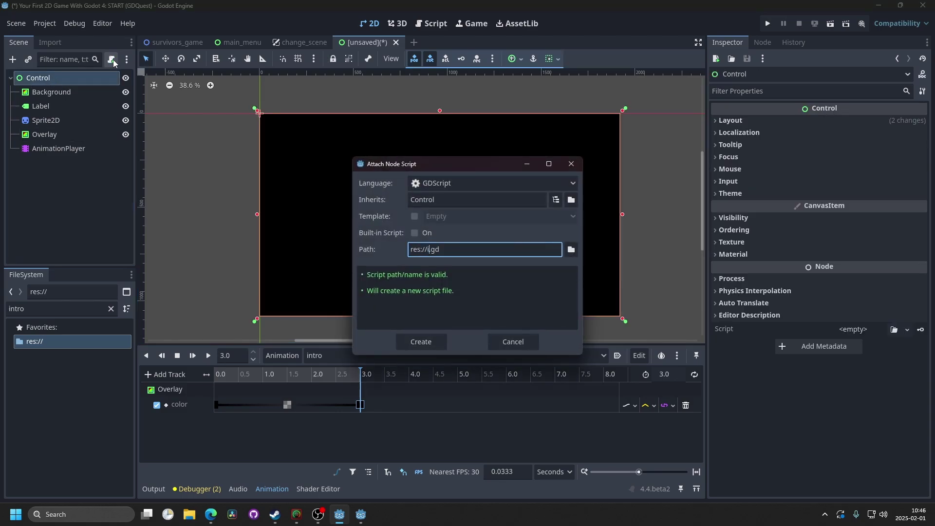
text(ntro)
key(Return)
key(ctrl+s)
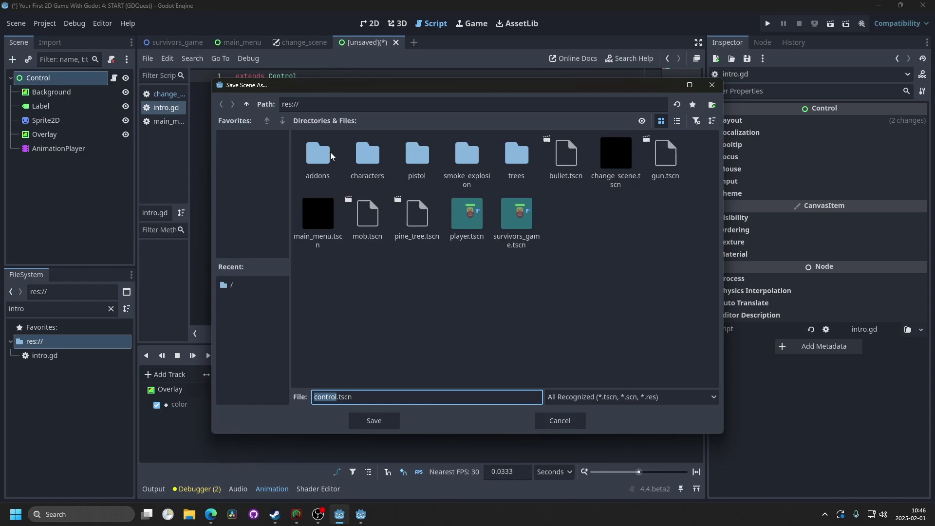
text(intro)
key(Return)
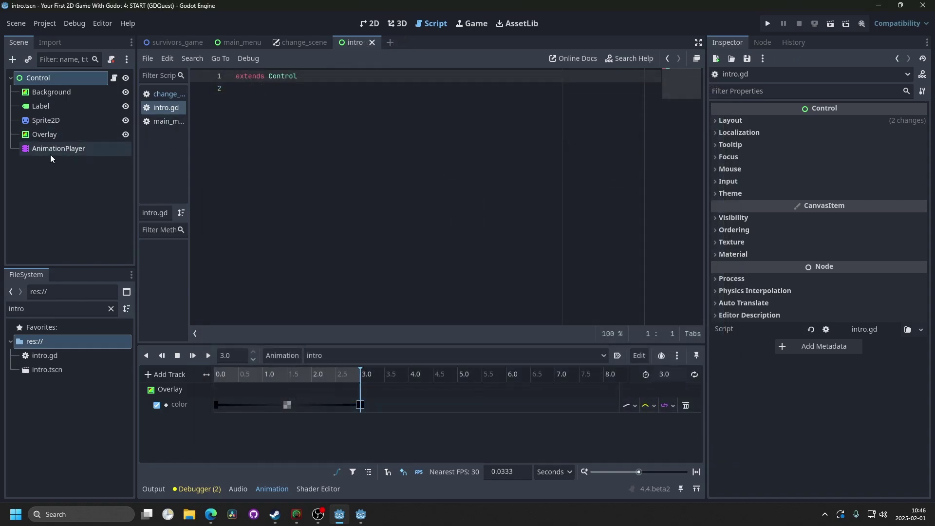
Connect the AnimationPlayer's animation_finished signal to a new function in intro.gd.
click(91, 150)
click(762, 43)
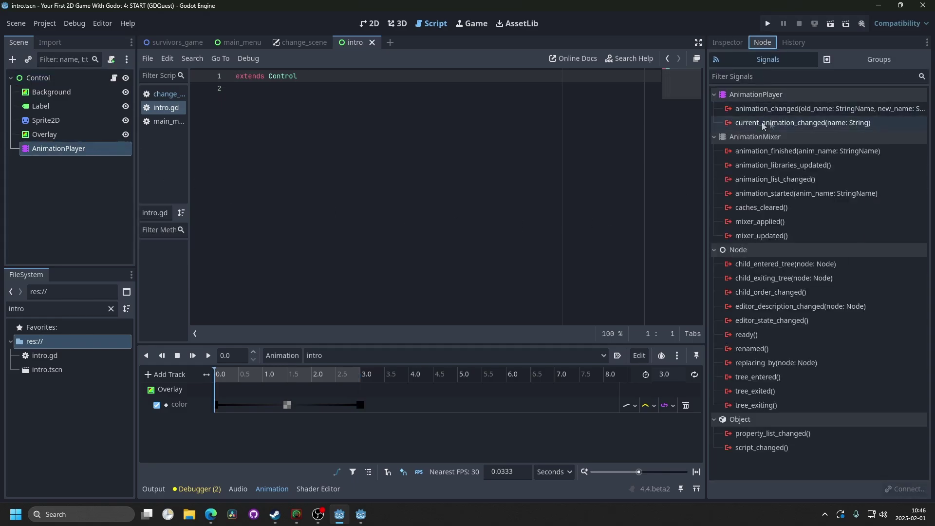
click(779, 151)
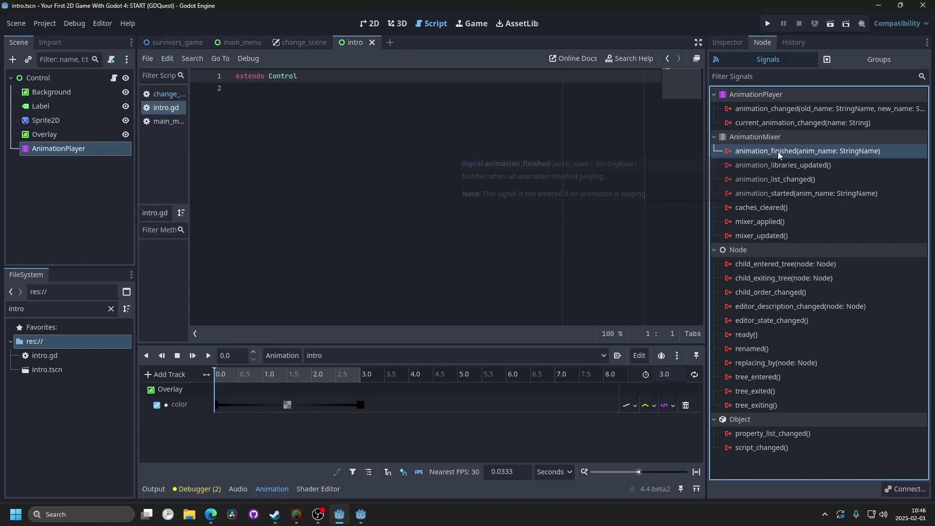
double_click(779, 151)
click(425, 372)
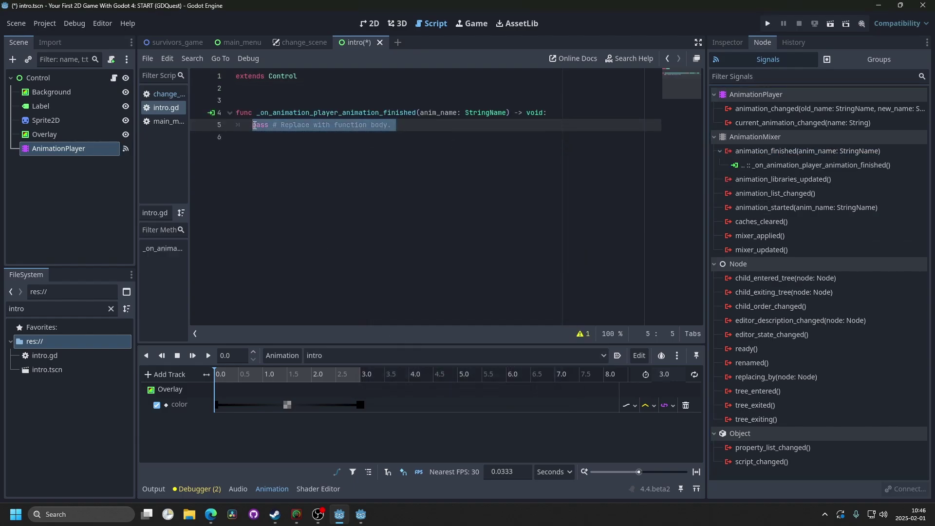
Write get_tree().change_scene_to_file("res://main_menu.tscn") in the handler and save the script.
text(get_)
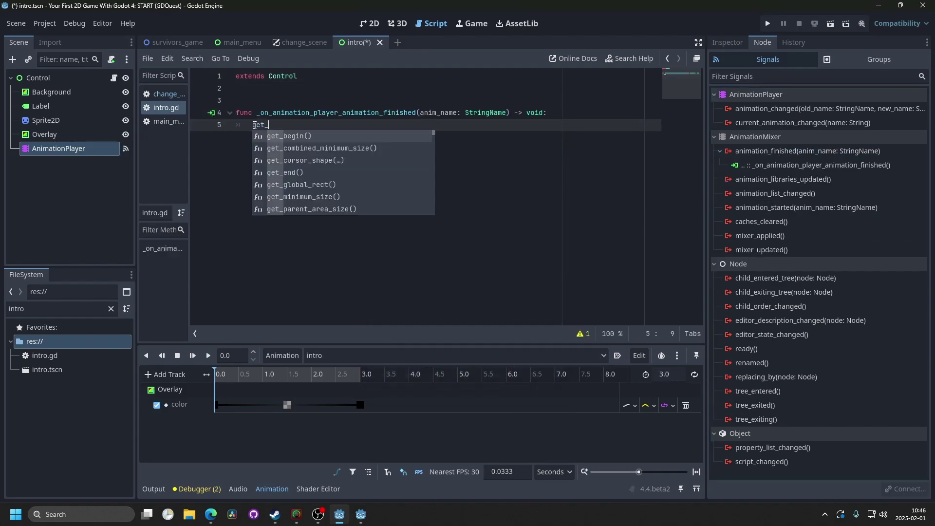
text(tree)
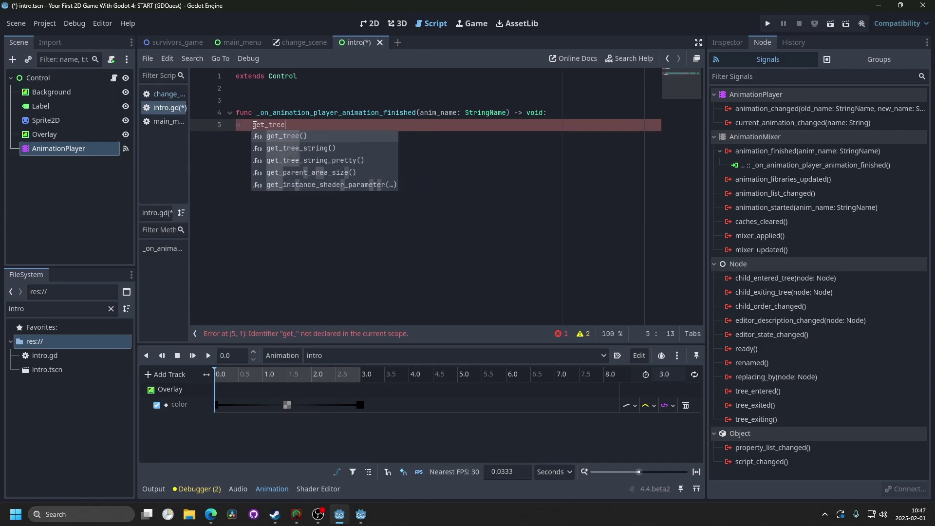
key(Return)
text(.change_)
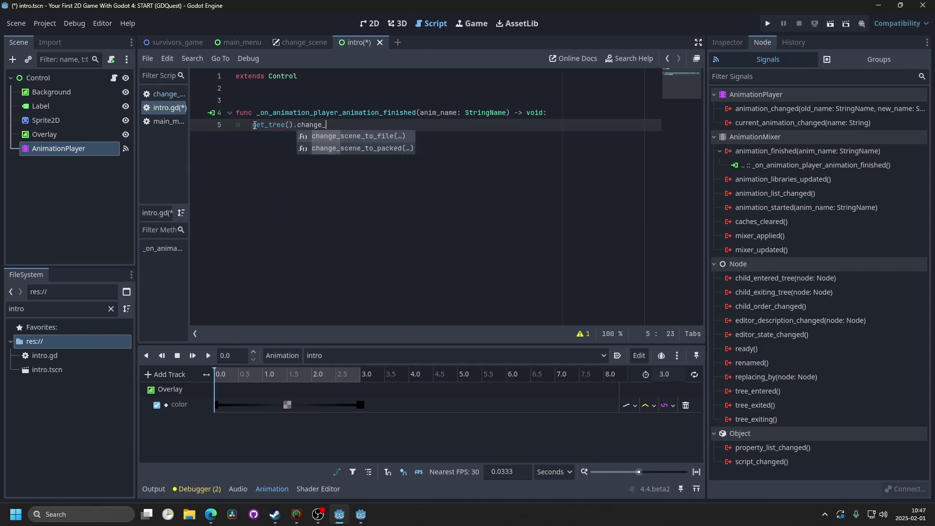
key(Return)
text(main)
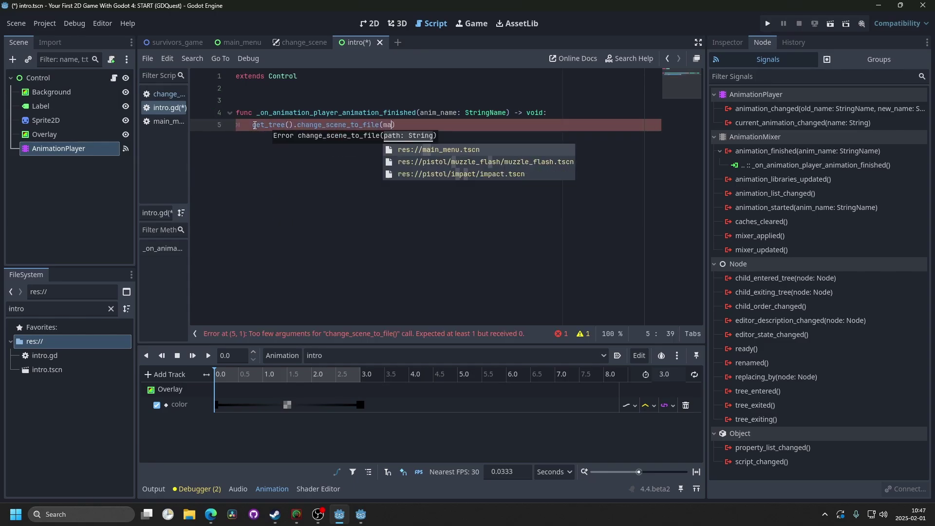
key(Return)
key(ctrl+s)
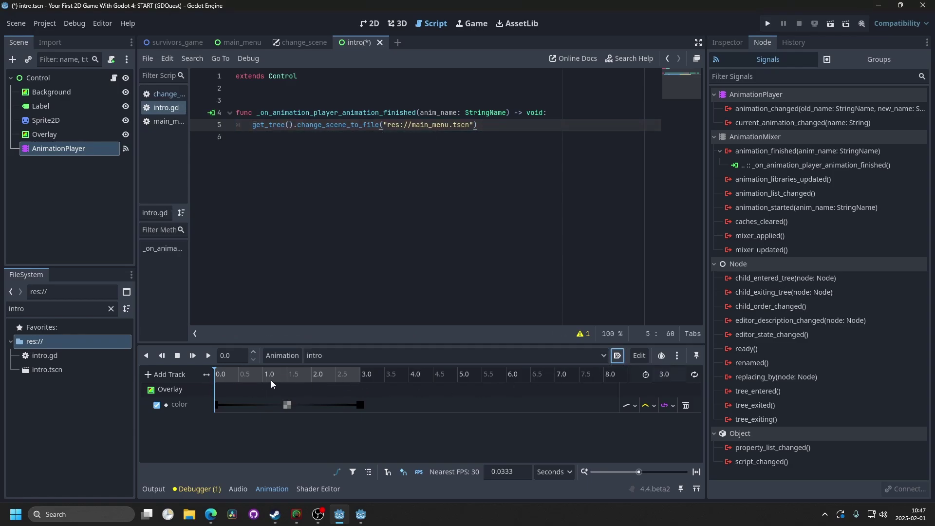
Turn on Autoplay on Load for intro, save, and test-run the intro scene.
click(618, 356)
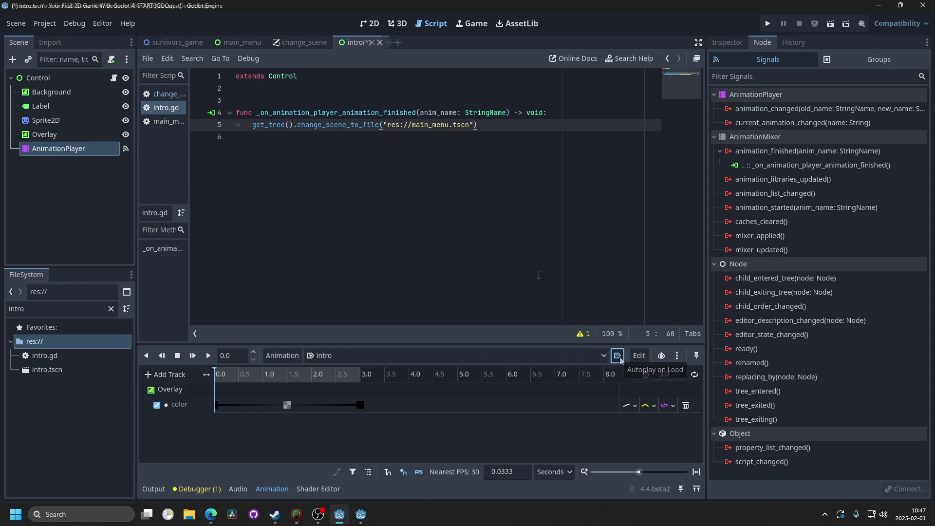
key(ctrl+s)
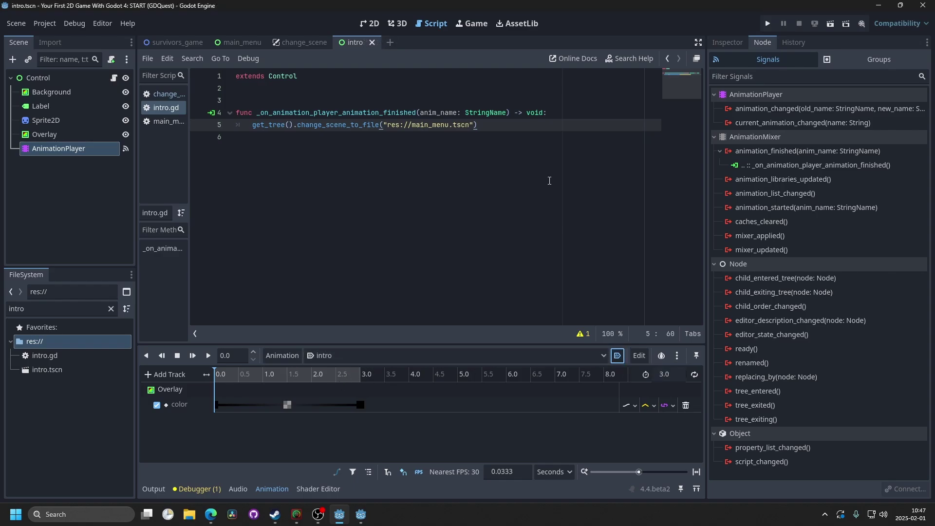
click(831, 26)
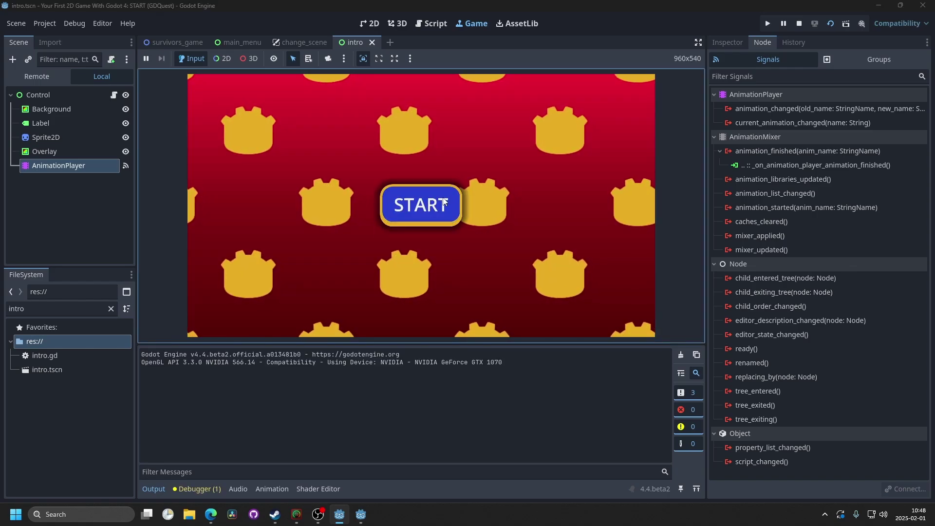
click(798, 23)
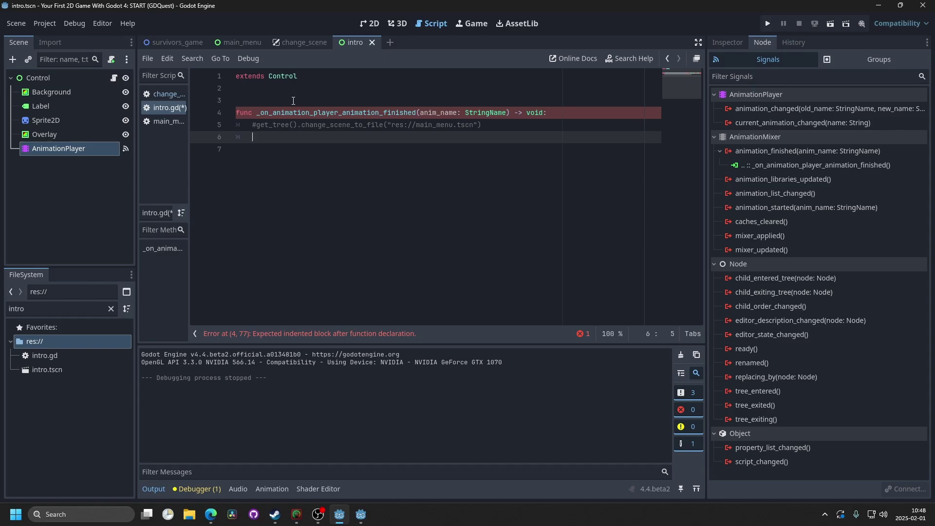
Begin the handler line with a ChangeScene.change_scene call using autocomplete.
click(307, 44)
click(364, 42)
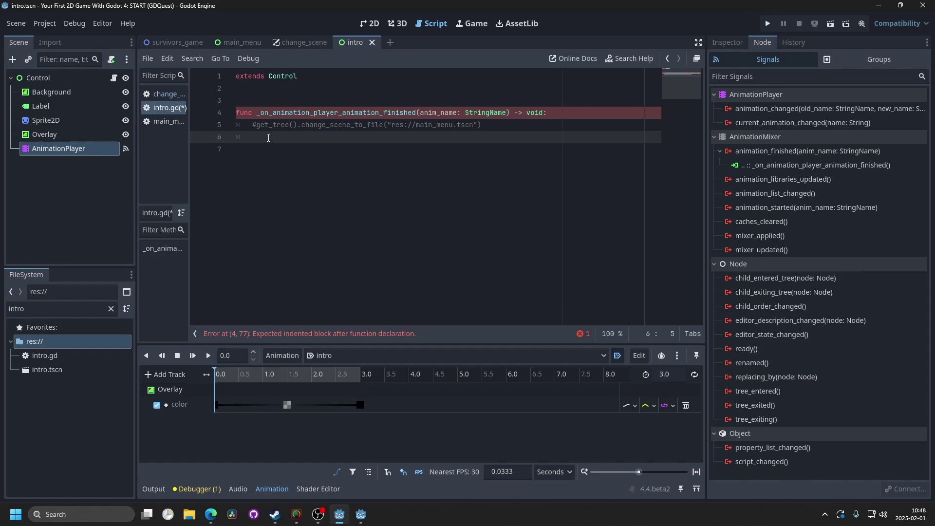
text(cha)
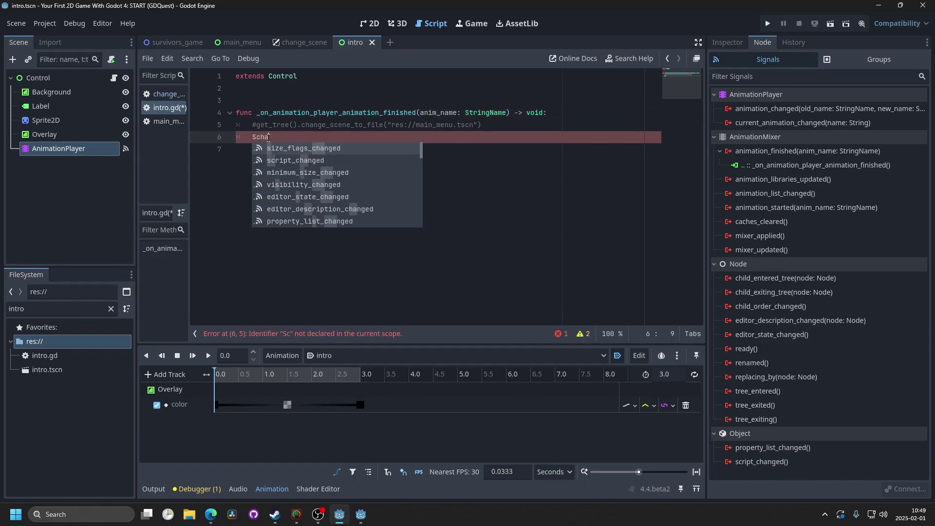
key(Return)
text(.cha)
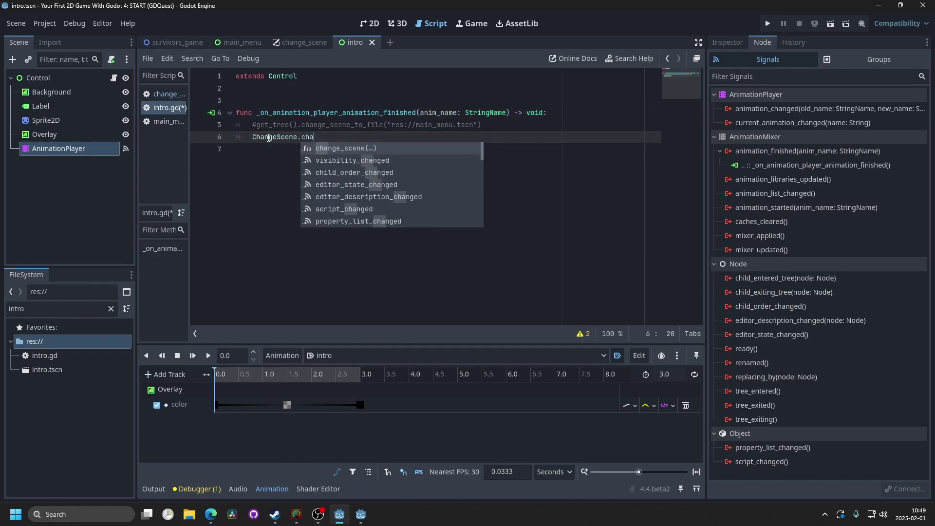
key(Return)
Pass ChangeScene.main_menu as the argument, then test-run the intro scene.
text(Change)
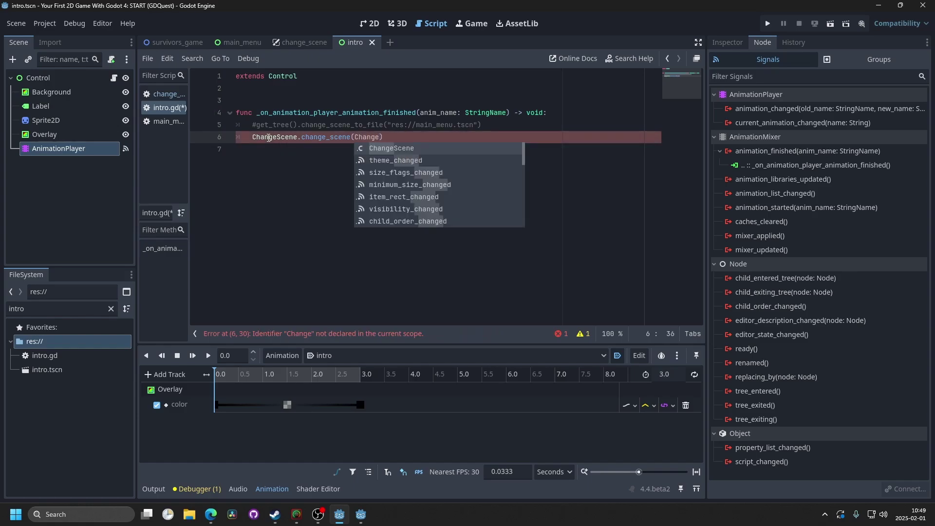
key(Return)
text(.mai)
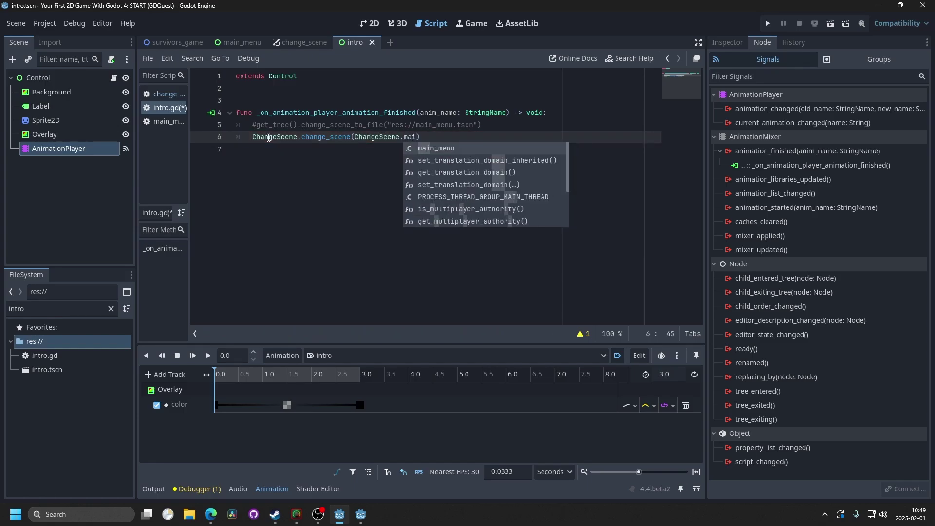
key(Return)
click(831, 24)
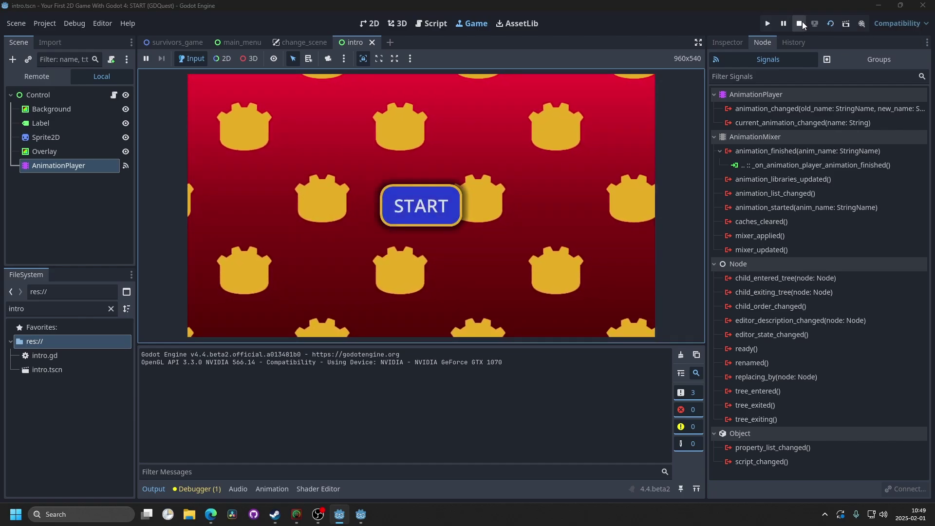
click(802, 21)
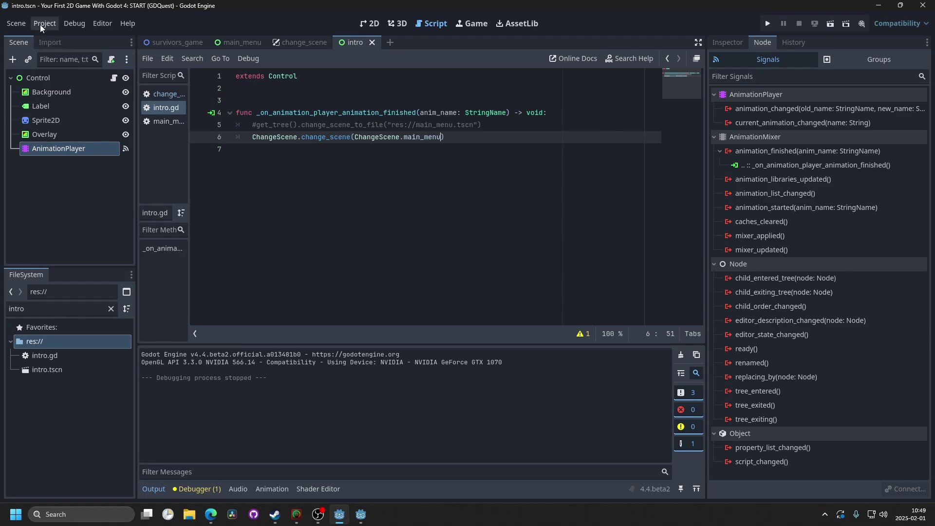
Set the project's Main Scene to intro.tscn in Project Settings > Run.
click(43, 24)
click(63, 39)
click(236, 171)
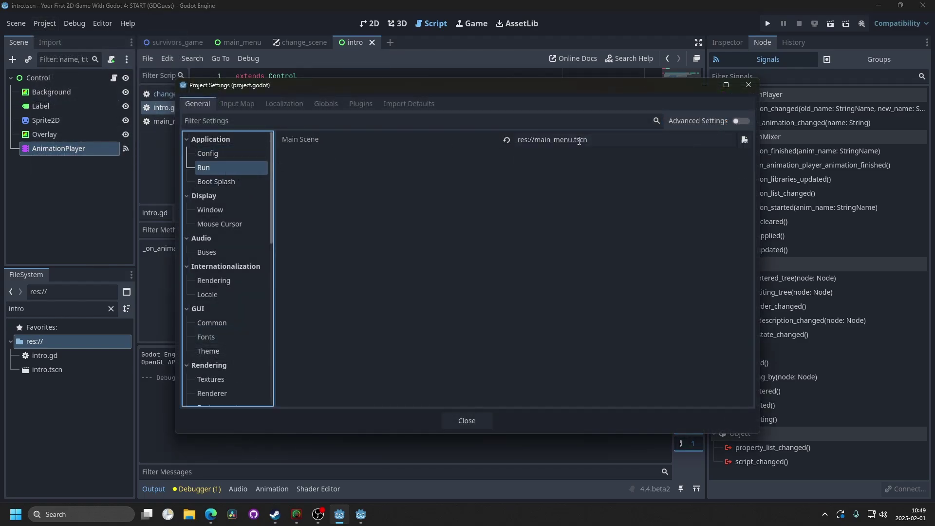
click(747, 142)
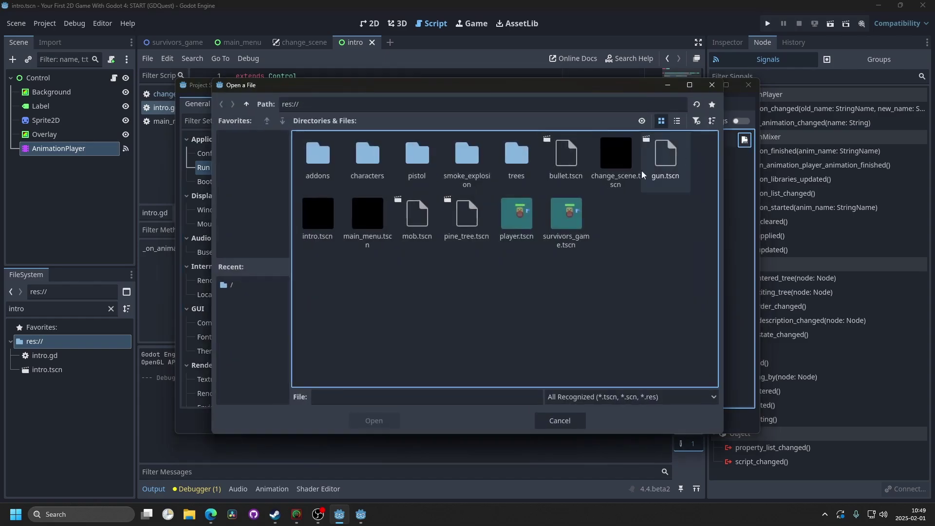
click(320, 217)
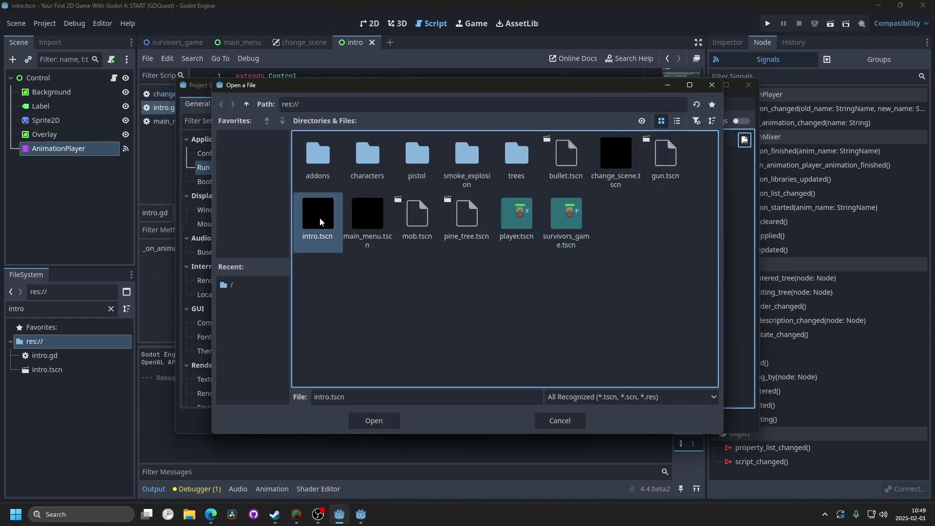
click(379, 419)
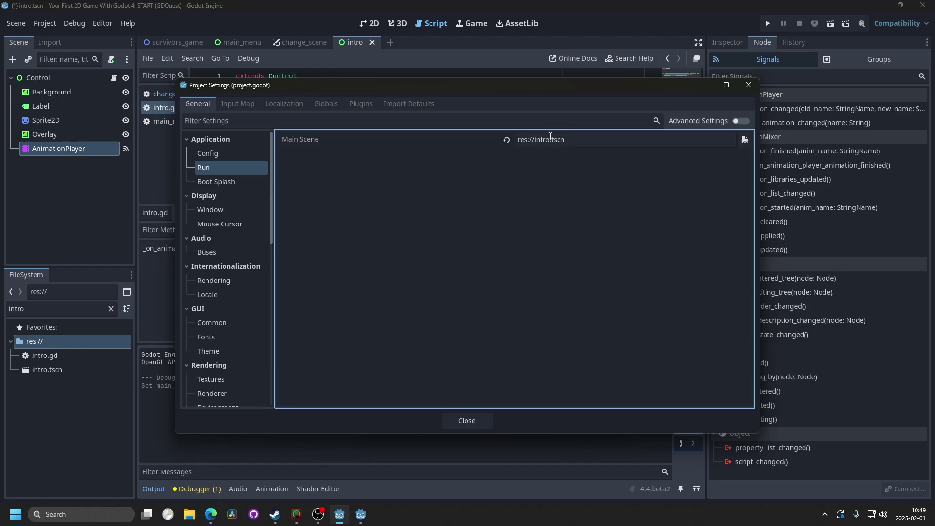
Keep the boot splash background black and turn off its Show Image option.
click(238, 184)
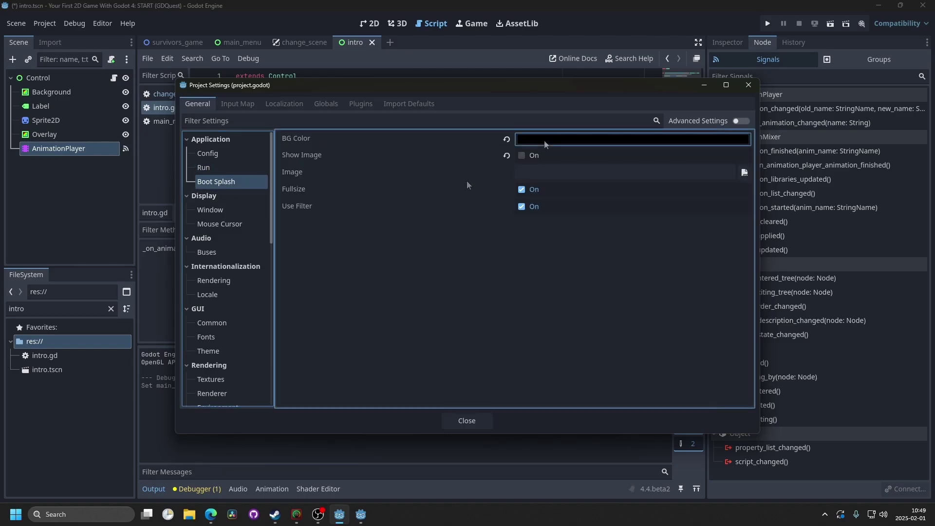
click(570, 140)
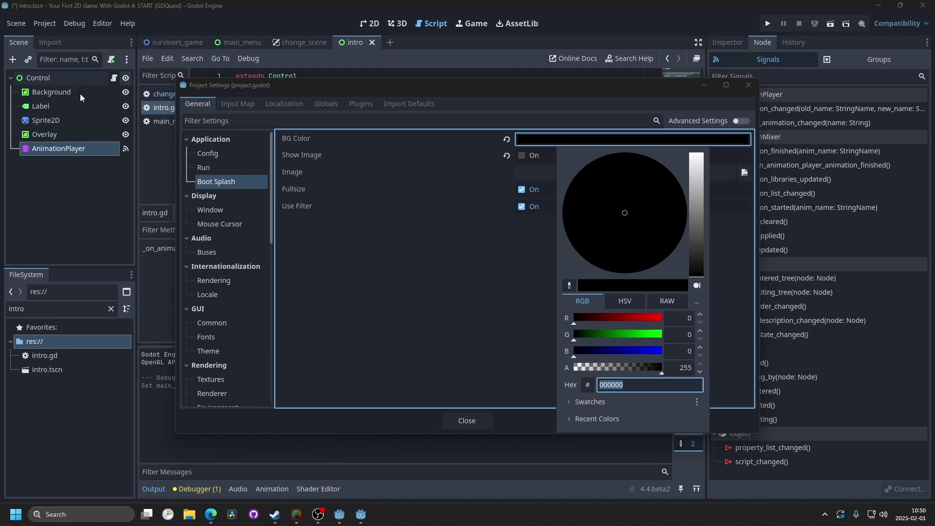
click(522, 156)
click(521, 156)
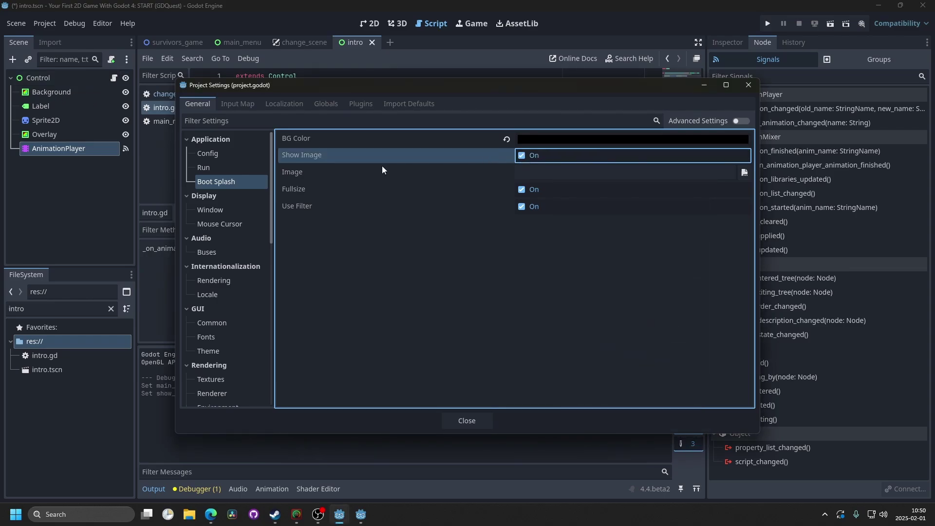
click(522, 156)
Close Project Settings and run the whole project starting from intro.tscn.
click(467, 419)
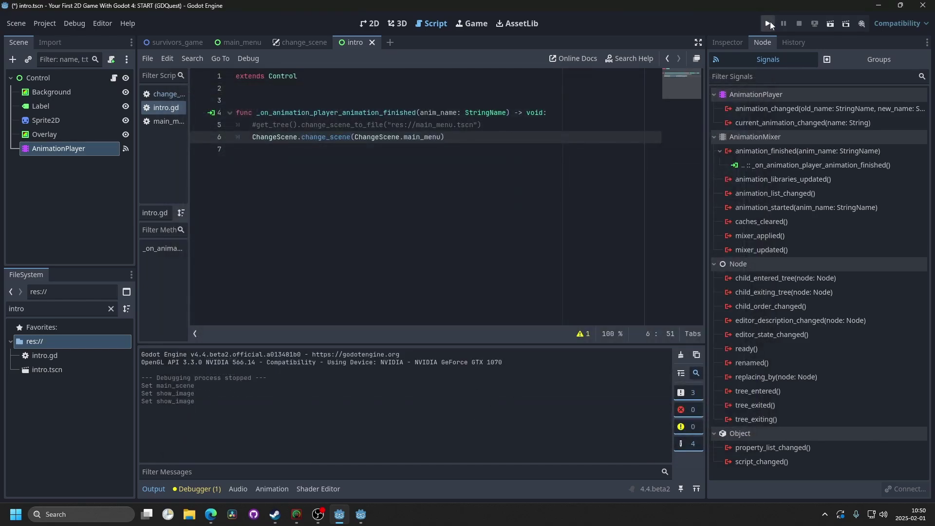
click(770, 22)
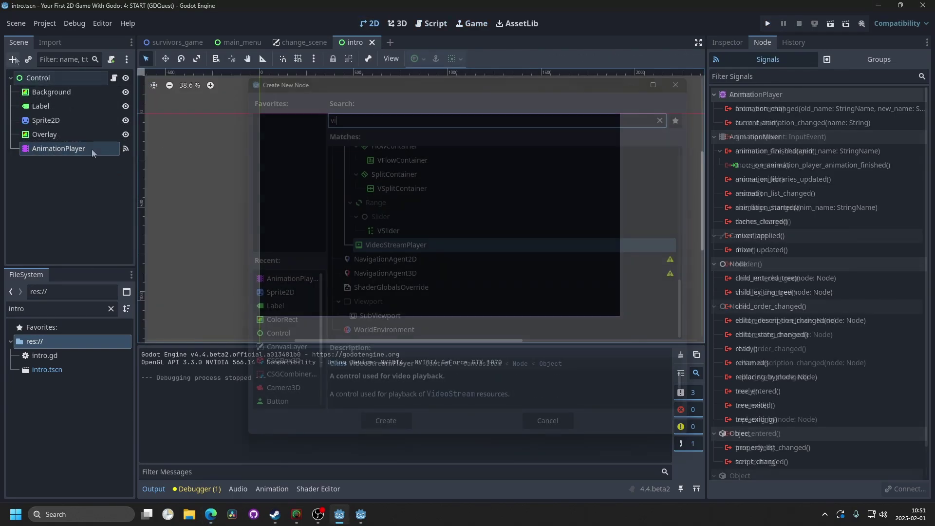
Add a VideoStreamPlayer node from a 'video' search, then delete it from the intro scene.
text(deo)
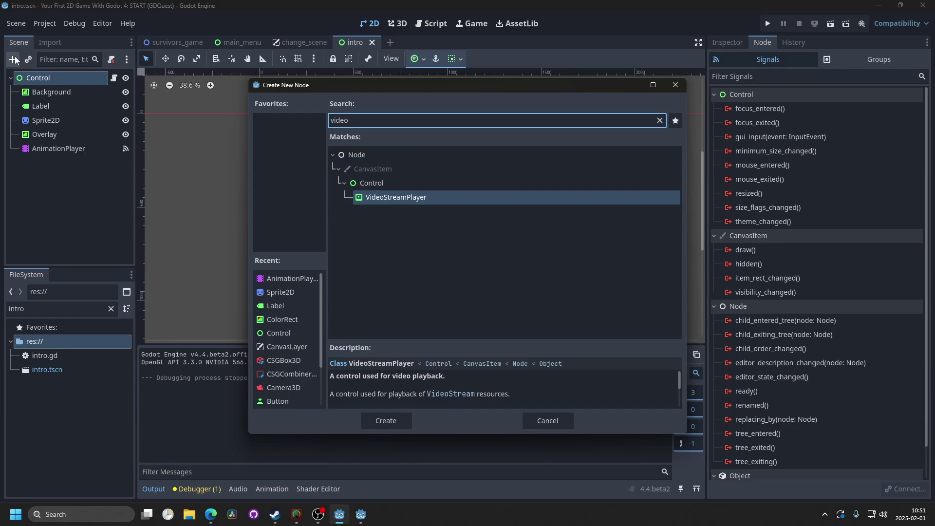
key(Return)
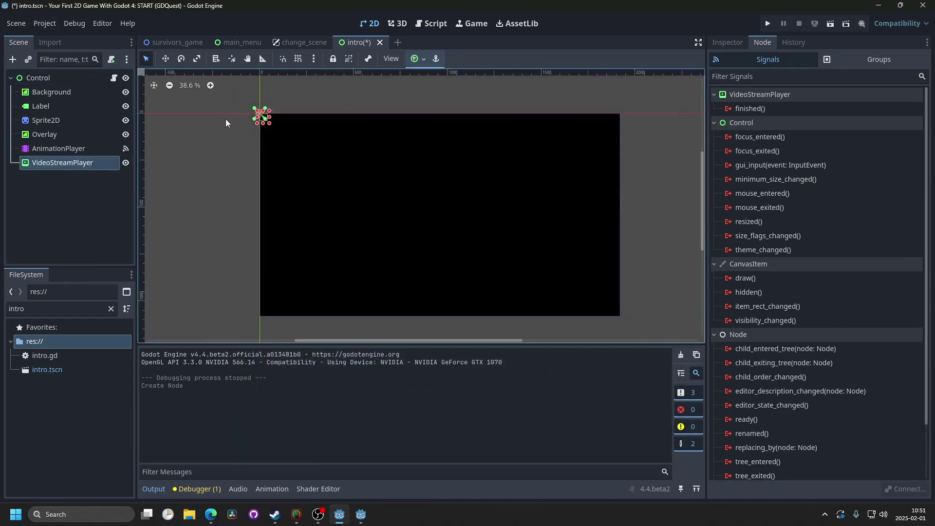
click(71, 165)
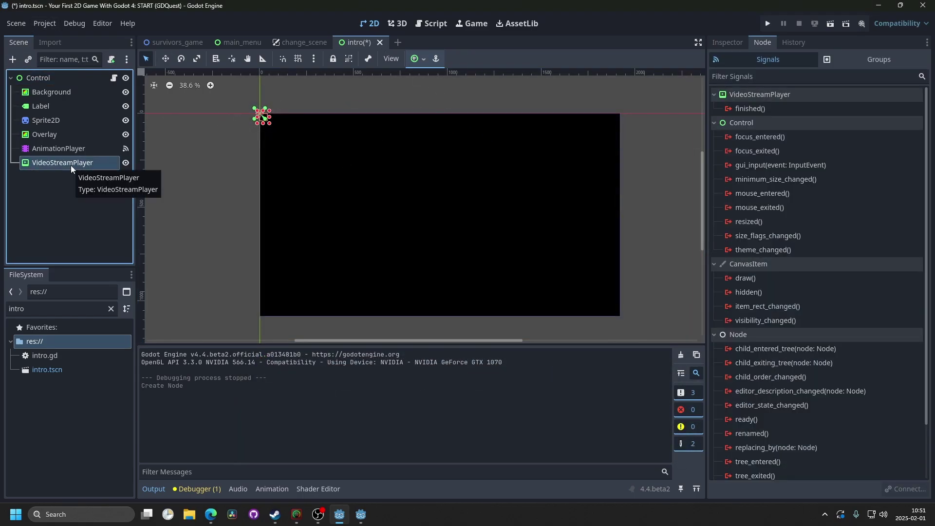
key(Delete)
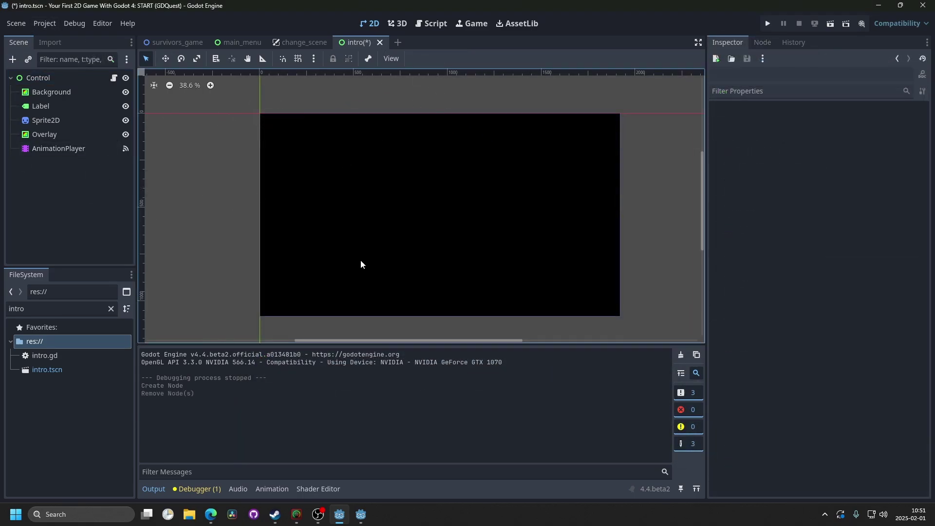